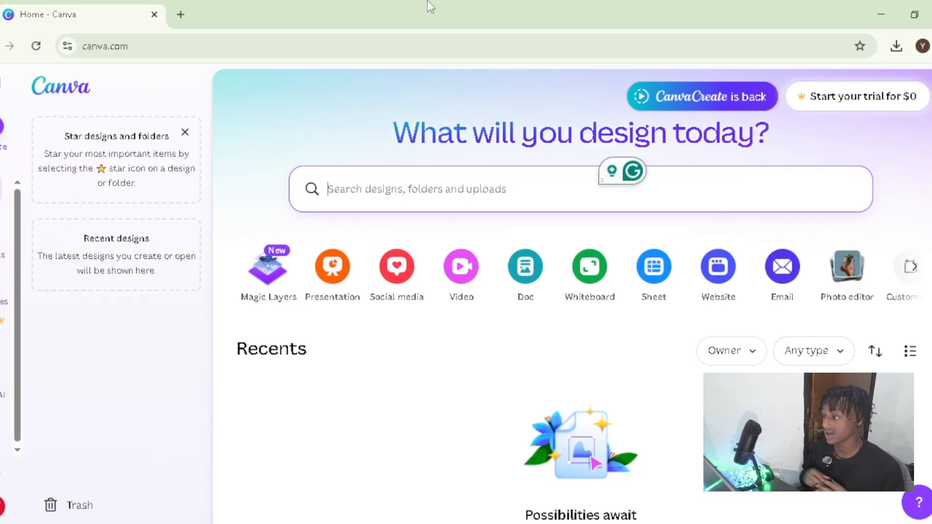
Search the web for "canva" and open the official Canva website from the results
click(205, 46)
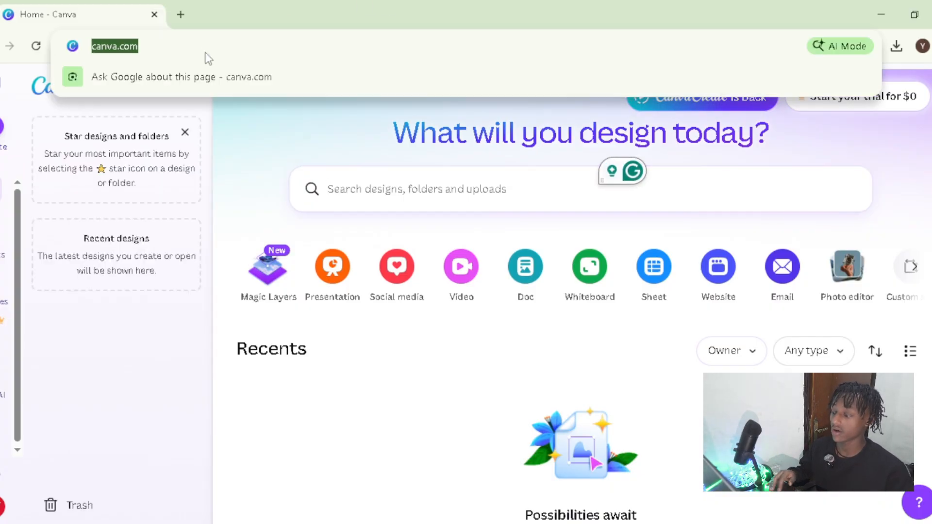
text(canva)
key(Return)
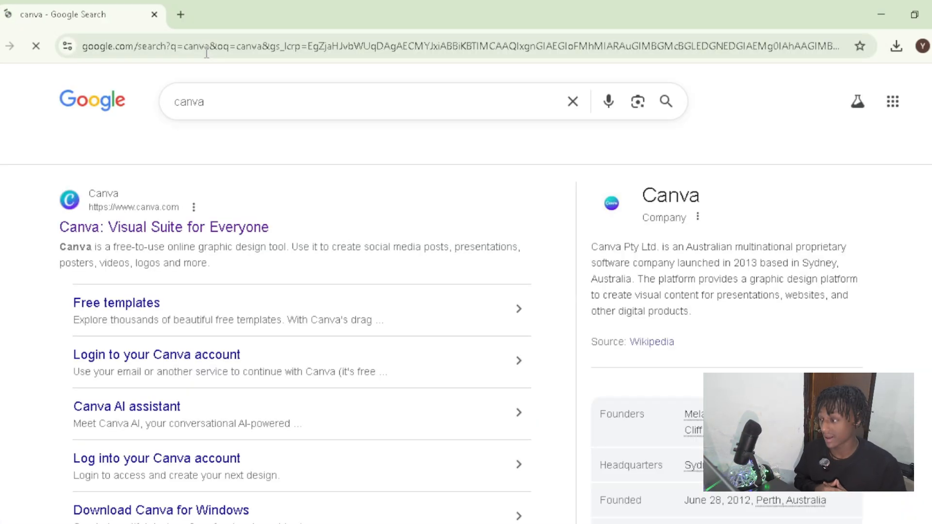
click(141, 227)
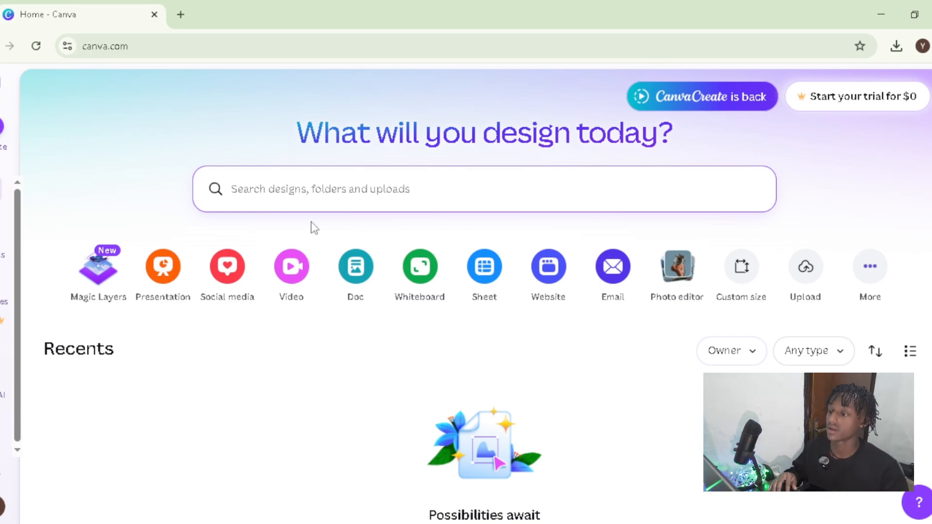
scroll(313, 227, down, 3)
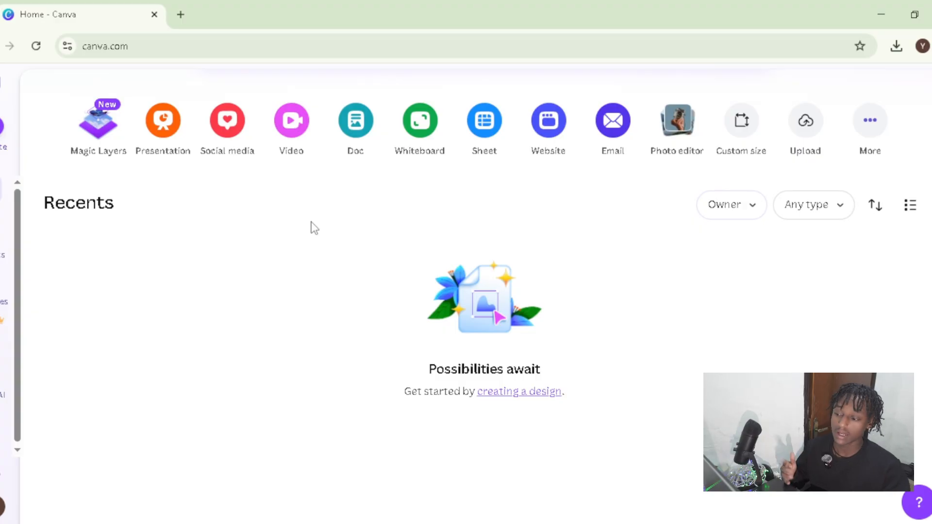
scroll(314, 227, up, 3)
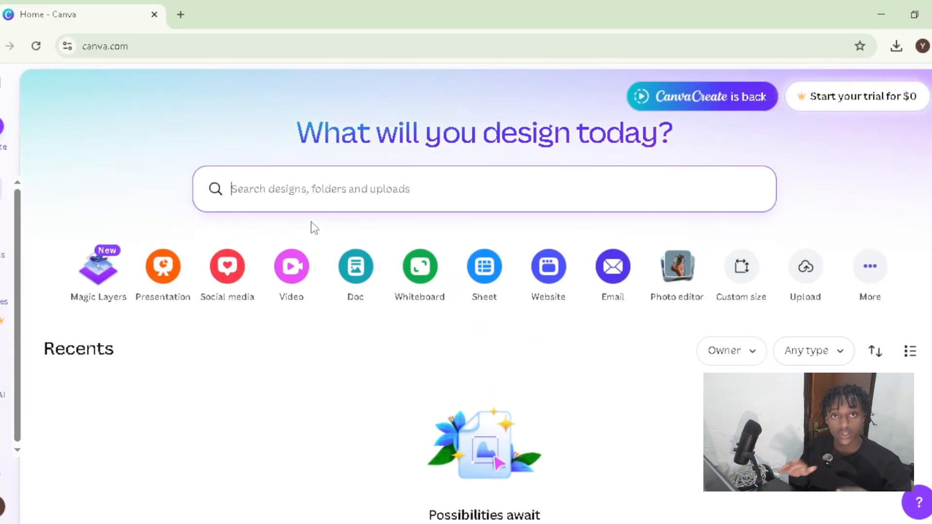
scroll(478, 301, down, 6)
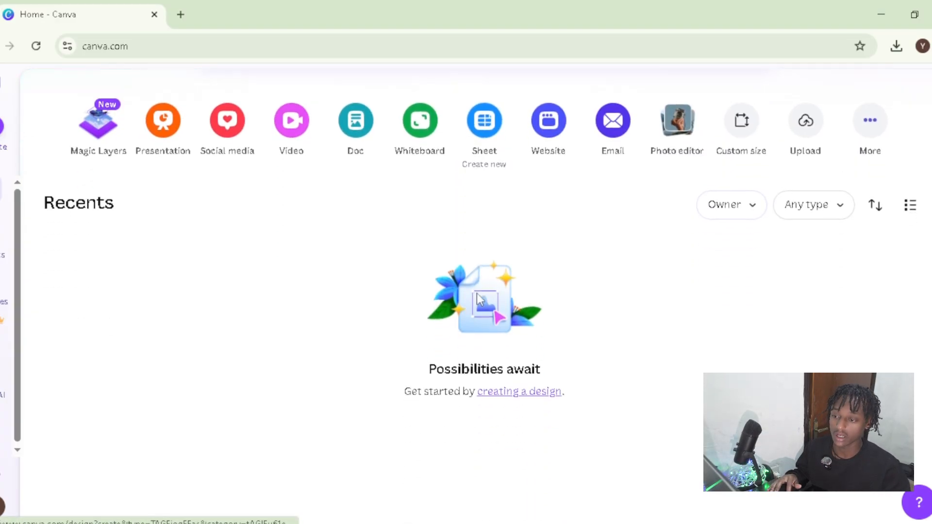
scroll(477, 298, up, 3)
scroll(479, 298, up, 4)
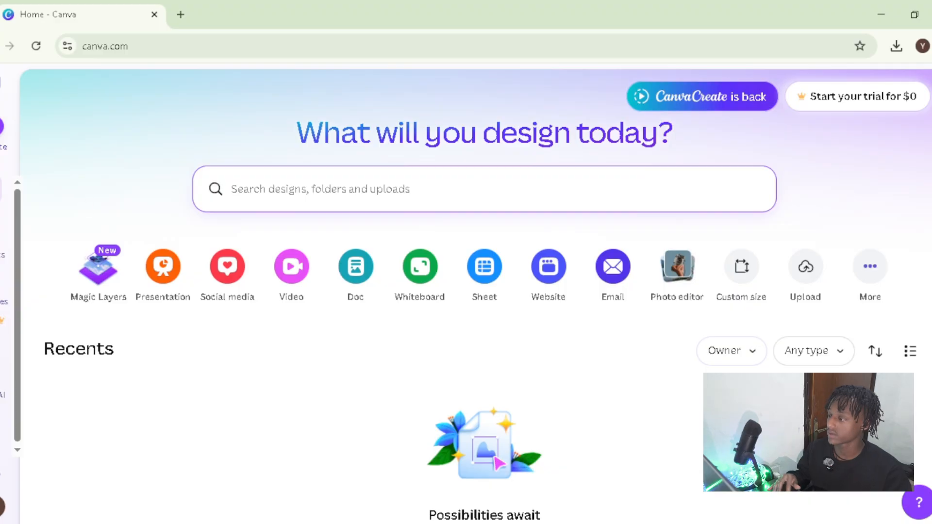
Create a new blank YouTube Thumbnail design from the popular design types
click(3, 139)
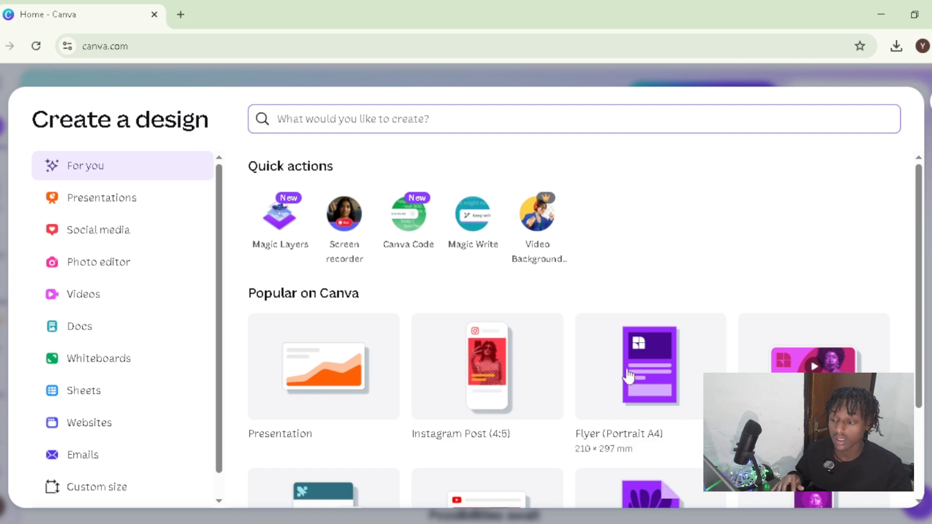
scroll(625, 374, down, 2)
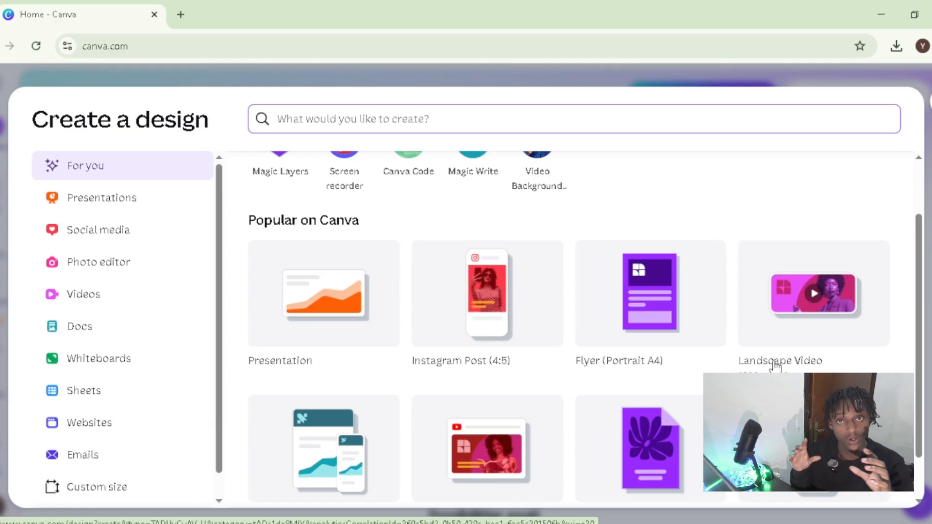
scroll(776, 367, down, 1)
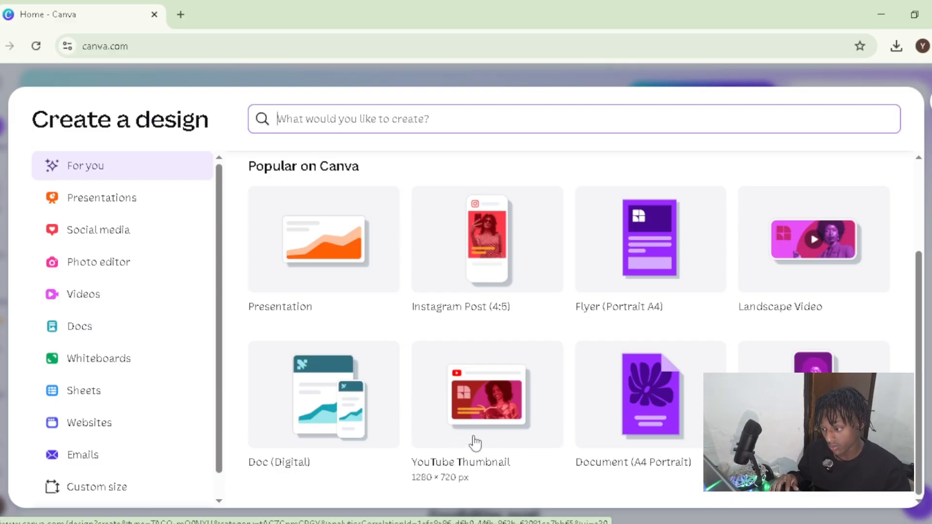
click(493, 412)
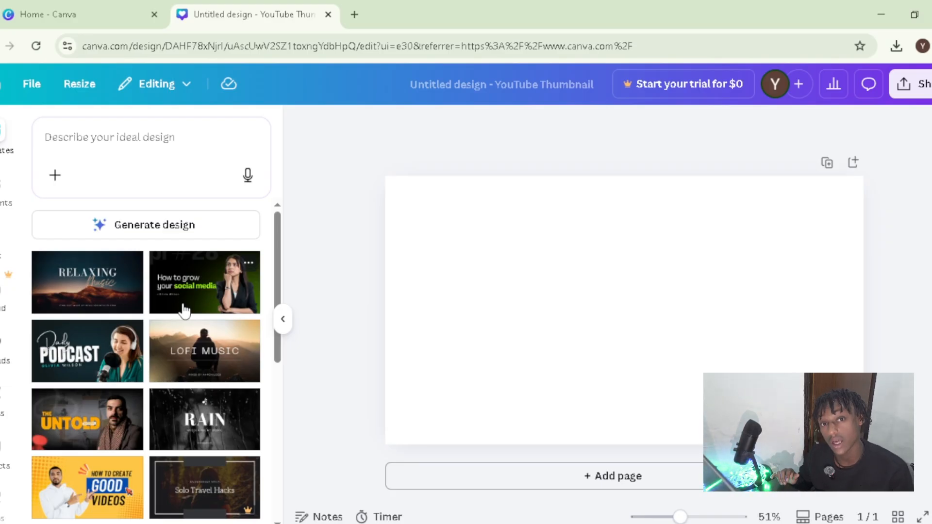
Browse the thumbnail templates and apply the yellow "How to Create Good Videos" template to the blank page
scroll(168, 359, down, 2)
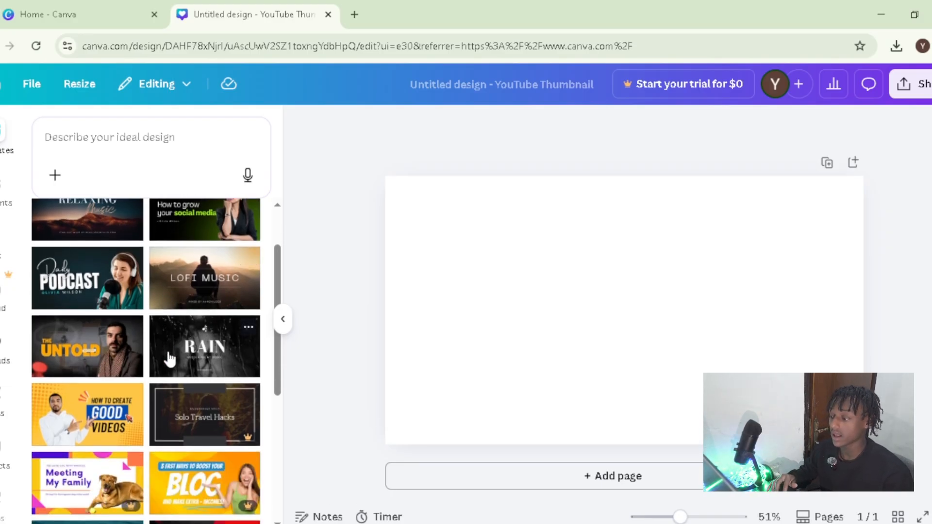
scroll(190, 374, down, 2)
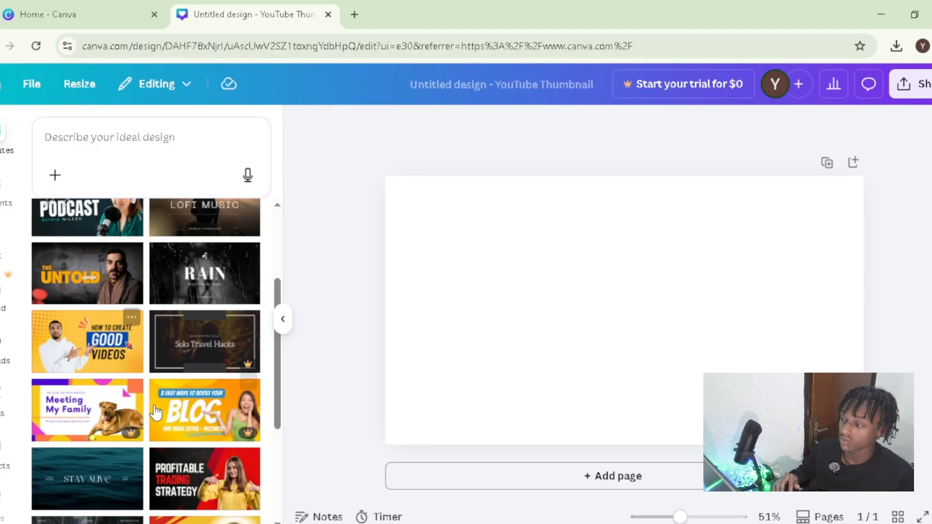
scroll(155, 412, up, 2)
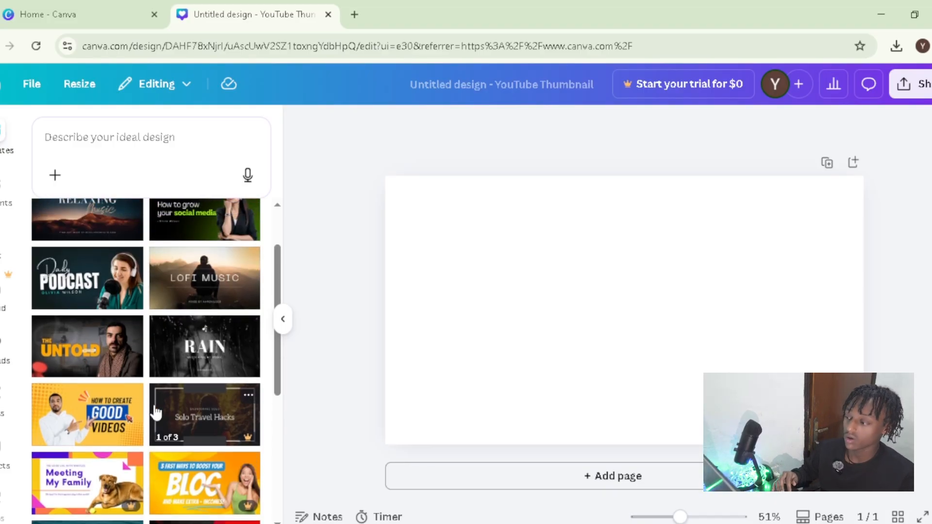
click(82, 414)
Reposition the photo of the man in the white hoodie, shifting it slightly up and towards the thumbnail's left edge
click(513, 352)
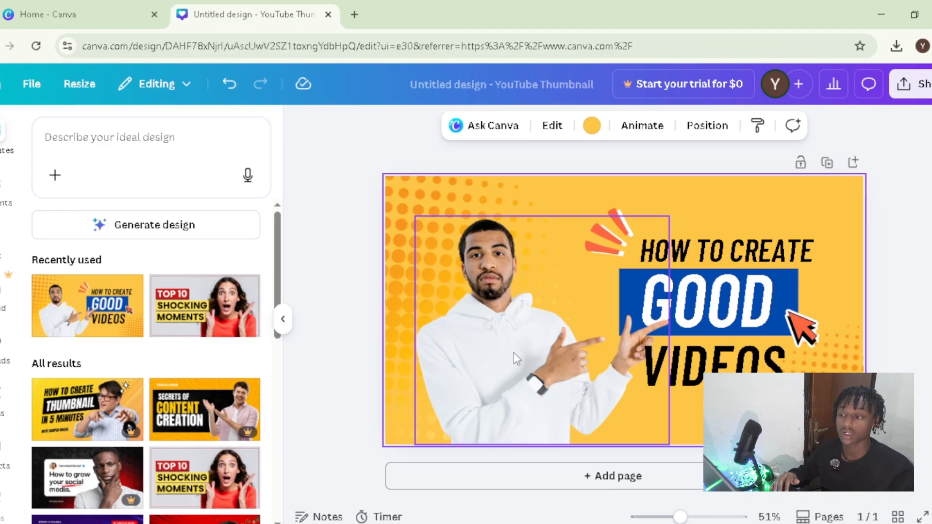
click(514, 352)
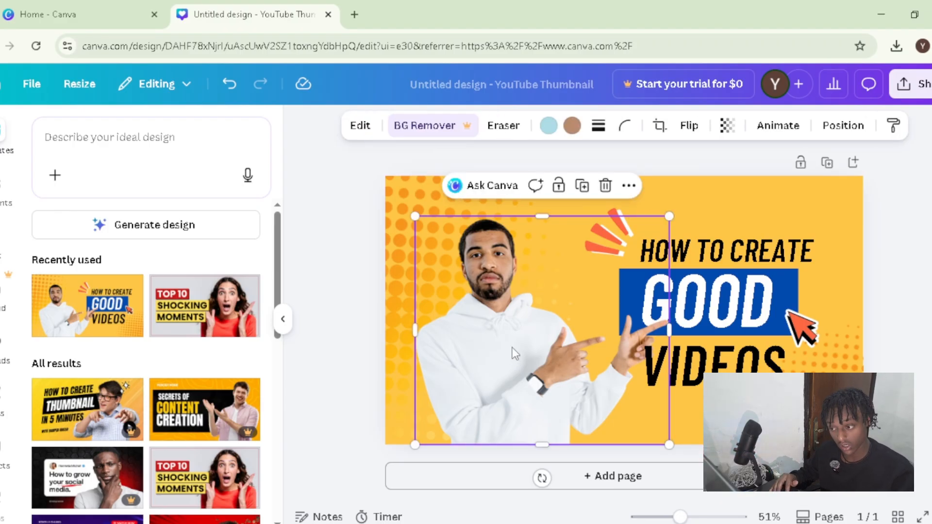
drag(514, 352, 579, 339)
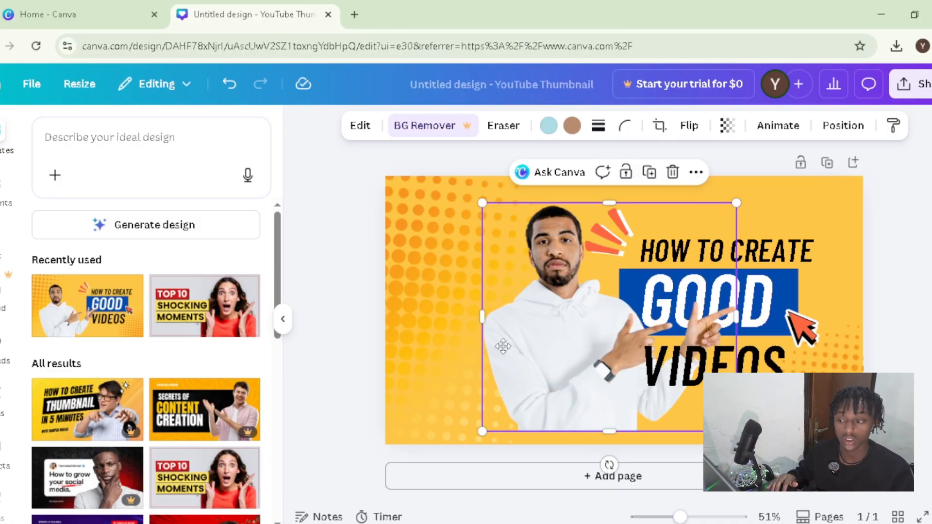
drag(561, 345, 479, 350)
Replace the word "VIDEOS" in the thumbnail with the text "ENDATE TUBE"
click(716, 330)
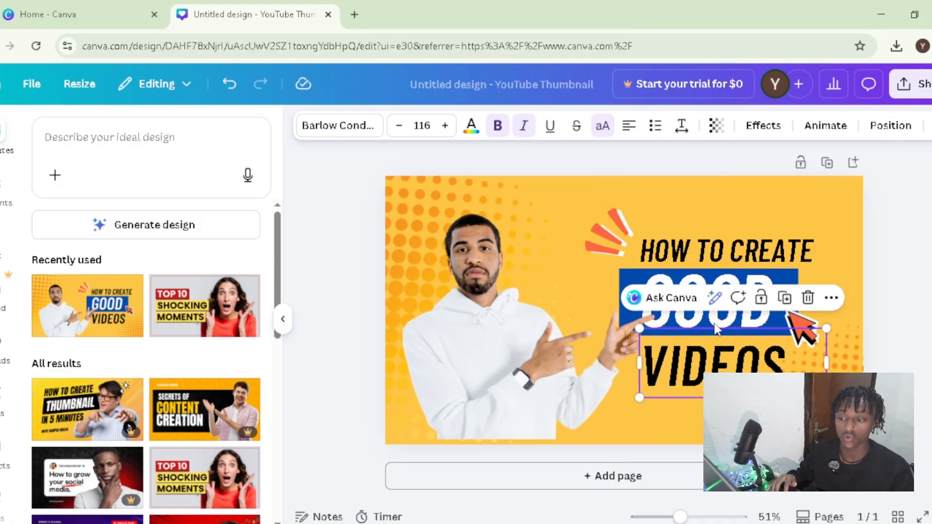
double_click(716, 350)
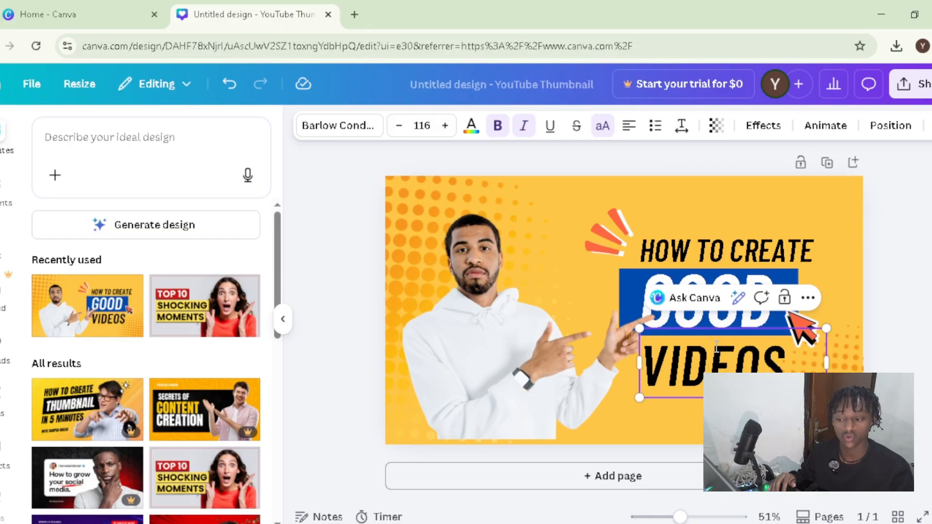
text(EN)
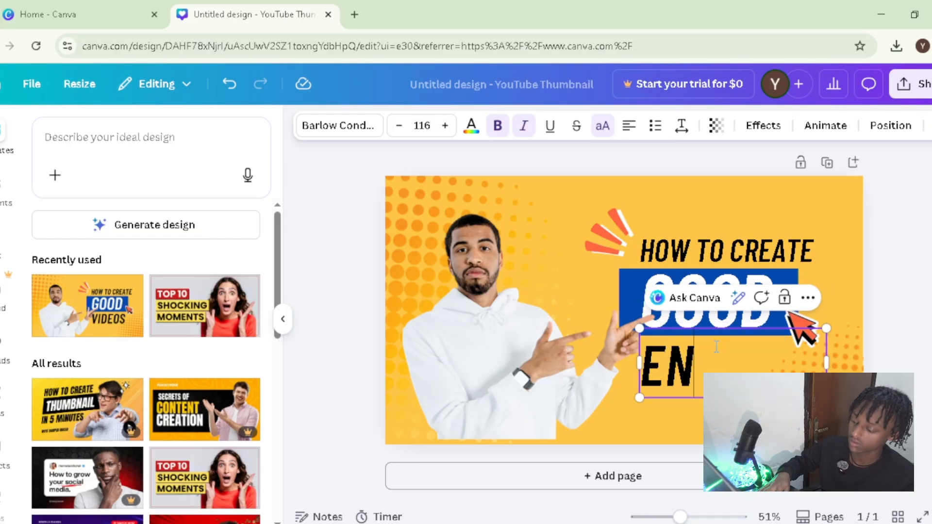
text(DATE TU)
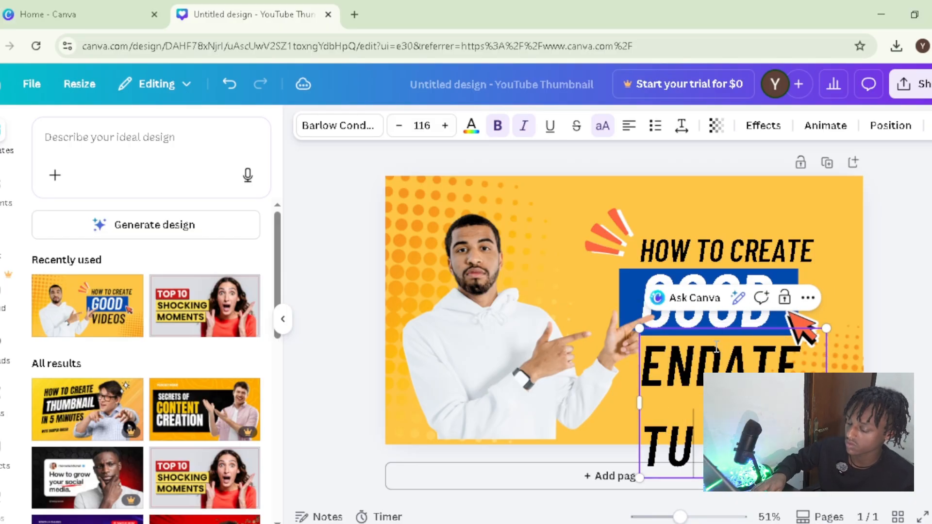
Move the blue rectangle from behind the word "GOOD" to behind the man's photo, and select the dotted background graphic
click(636, 287)
click(765, 281)
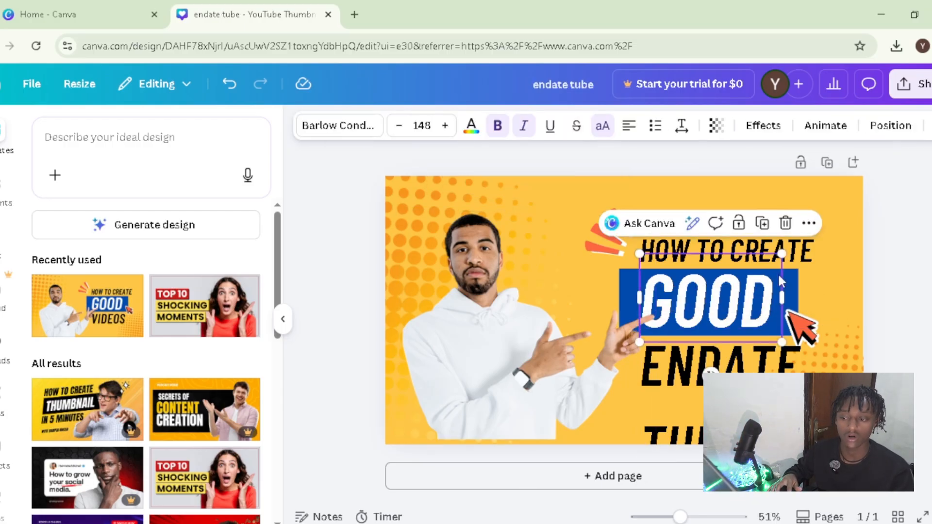
click(800, 281)
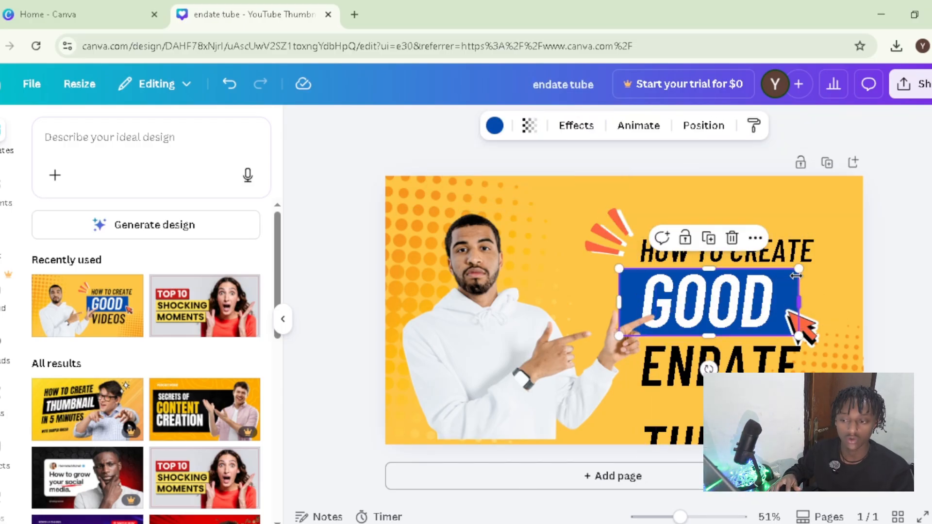
drag(794, 306, 575, 315)
click(483, 195)
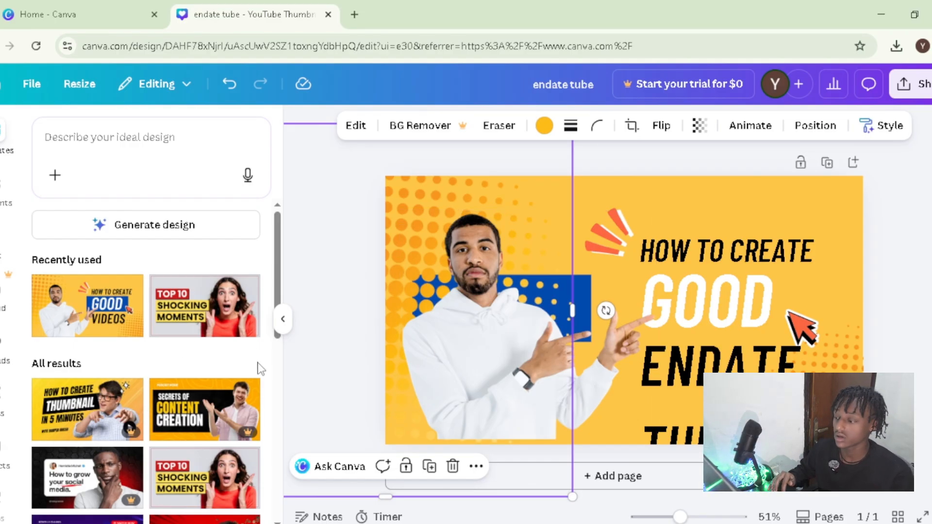
Replace the current design with the recently used "Top 10 Shocking Moments" template and browse the similar templates
click(204, 306)
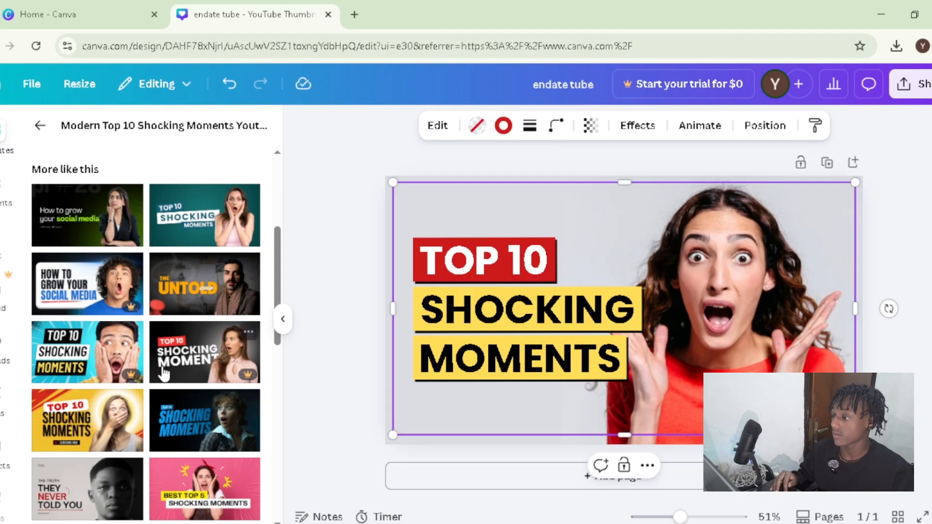
scroll(164, 374, down, 8)
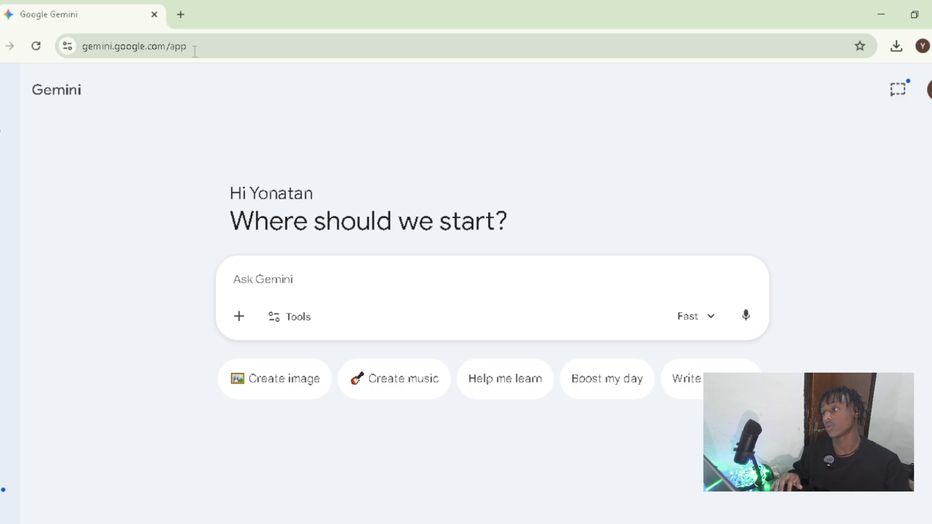
Write the Gemini prompt "create me a youtube thumbnail about a video on how to make a youtube thumbnail"
click(194, 48)
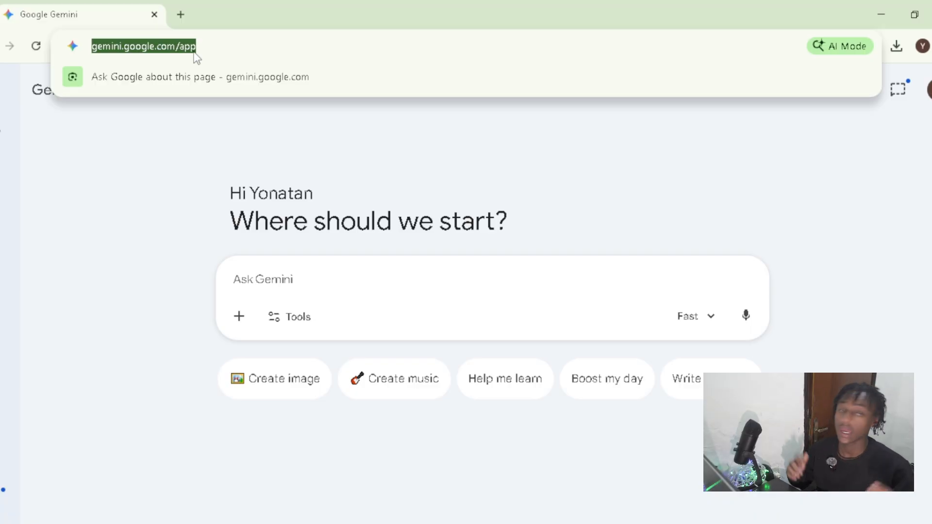
click(302, 277)
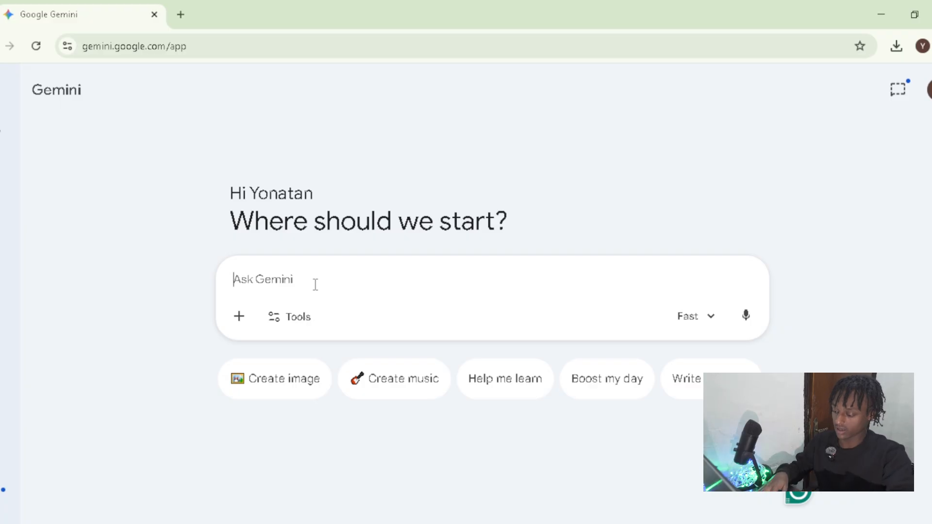
text(create)
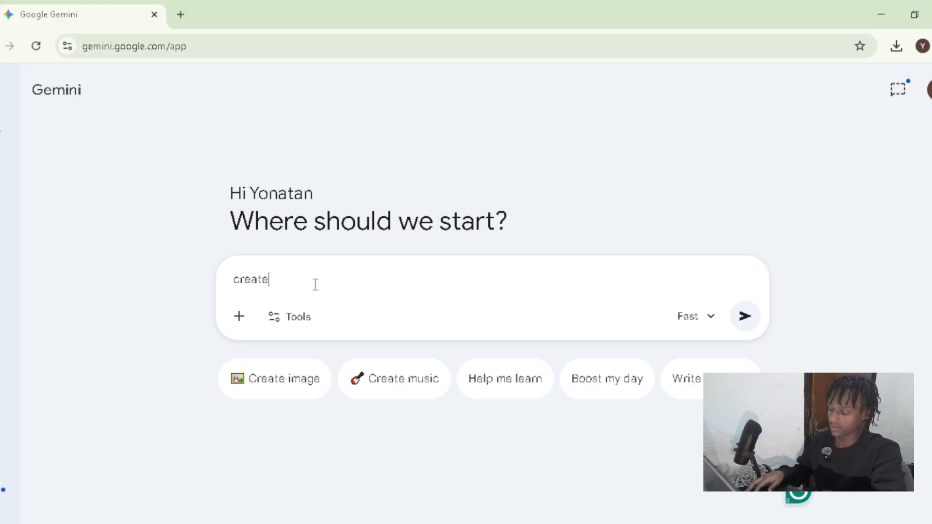
text( me)
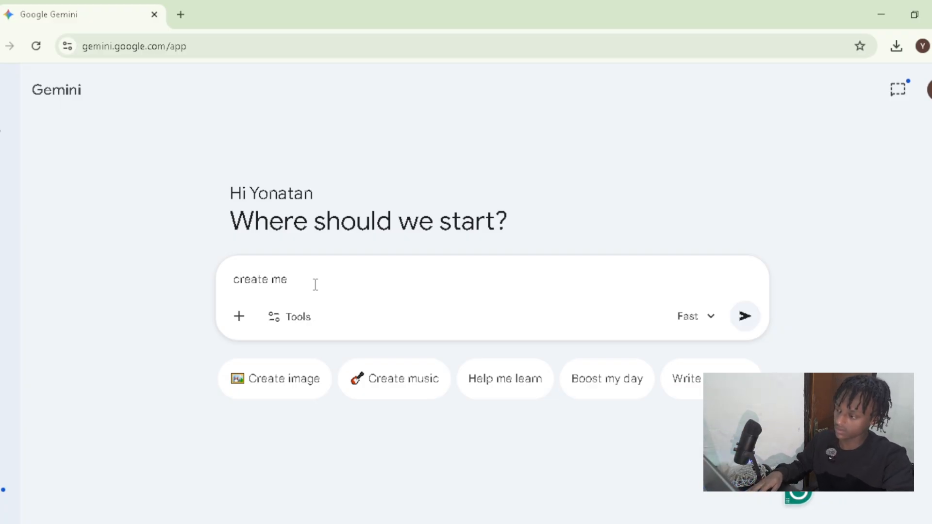
text( a yout)
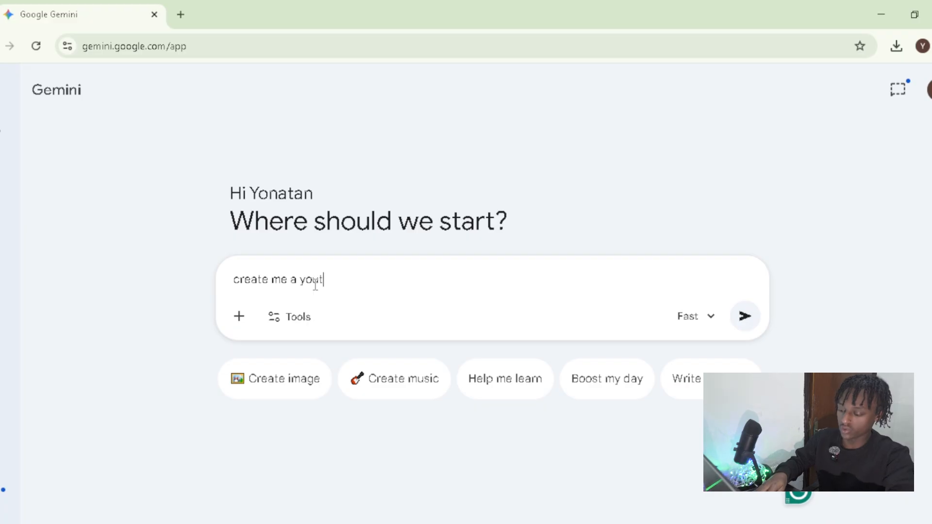
text(ube th)
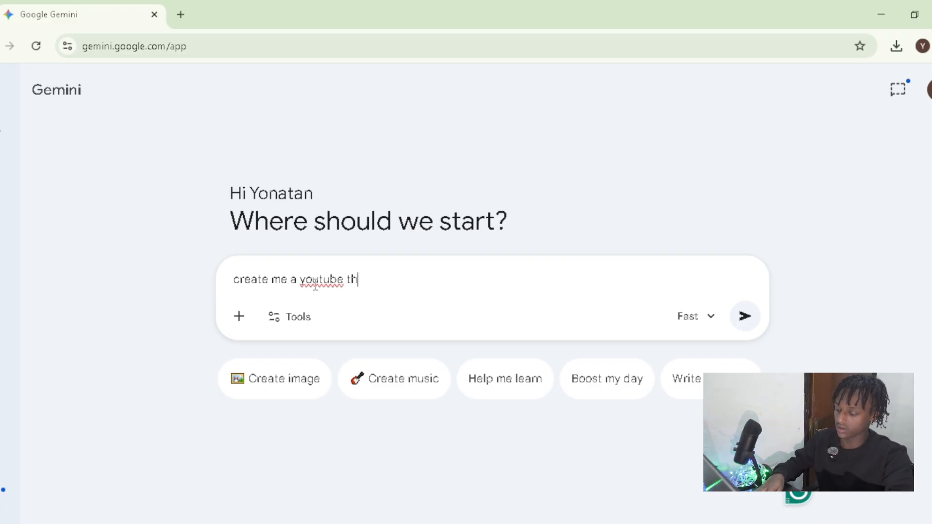
text(um)
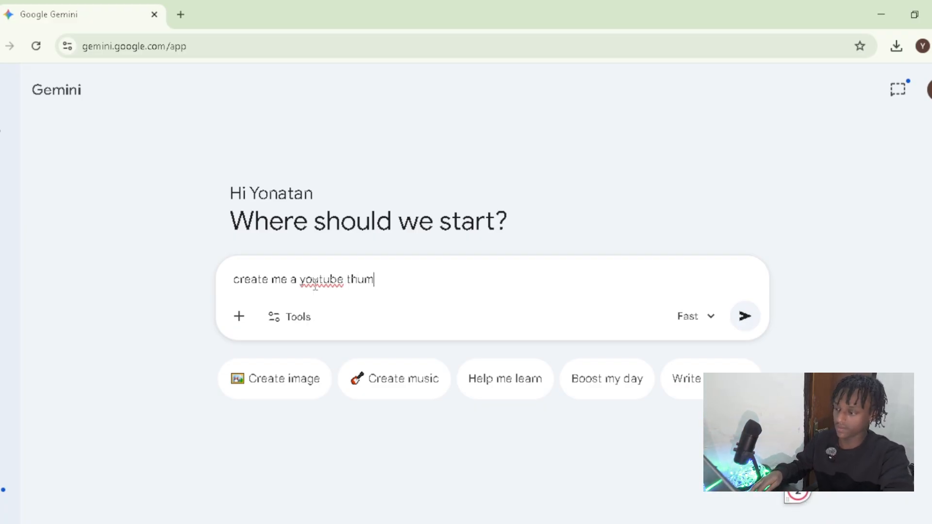
text(bnai)
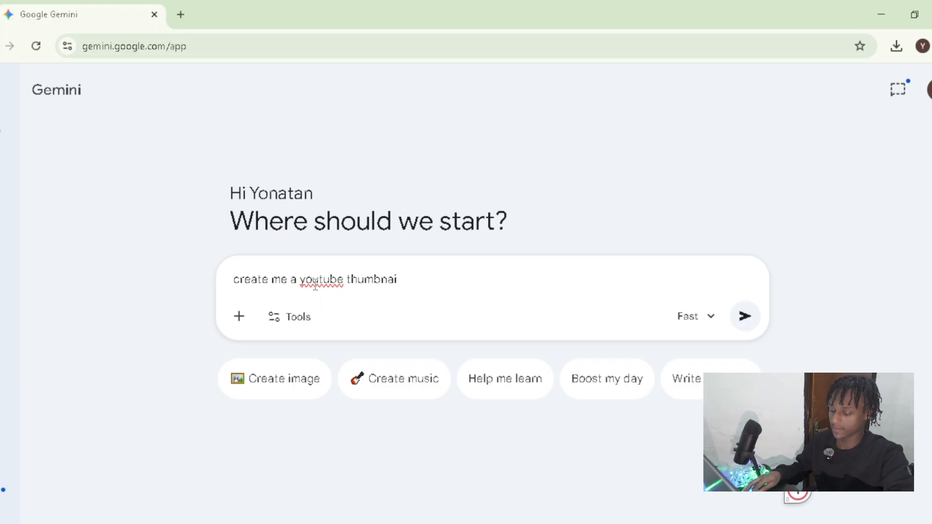
text(l a)
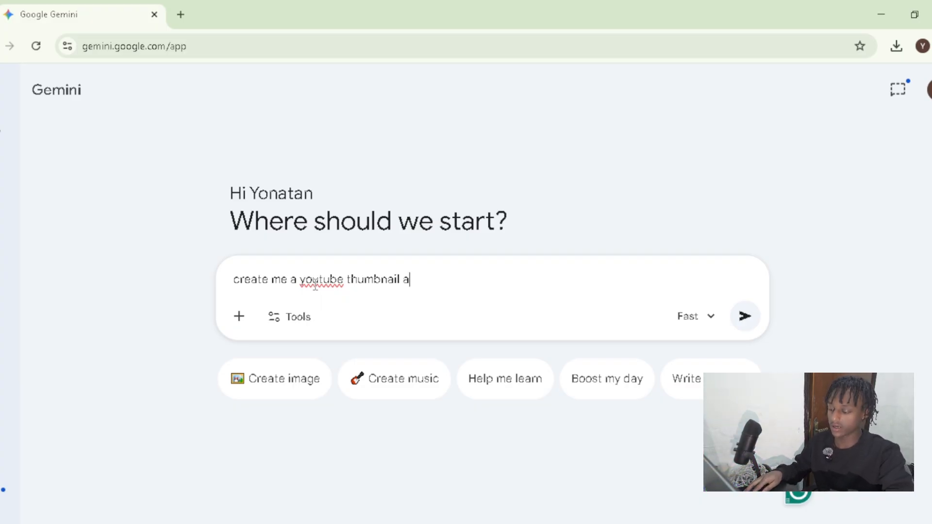
text(bout)
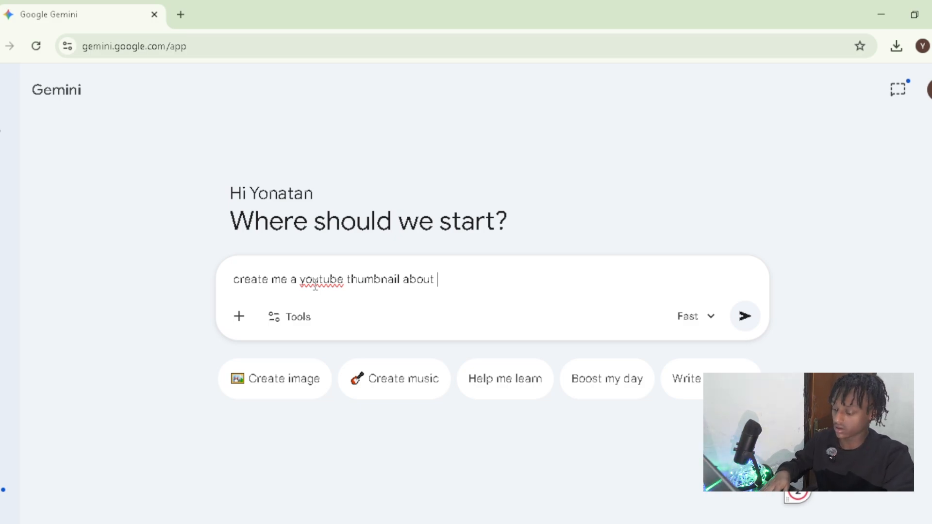
text(a vid)
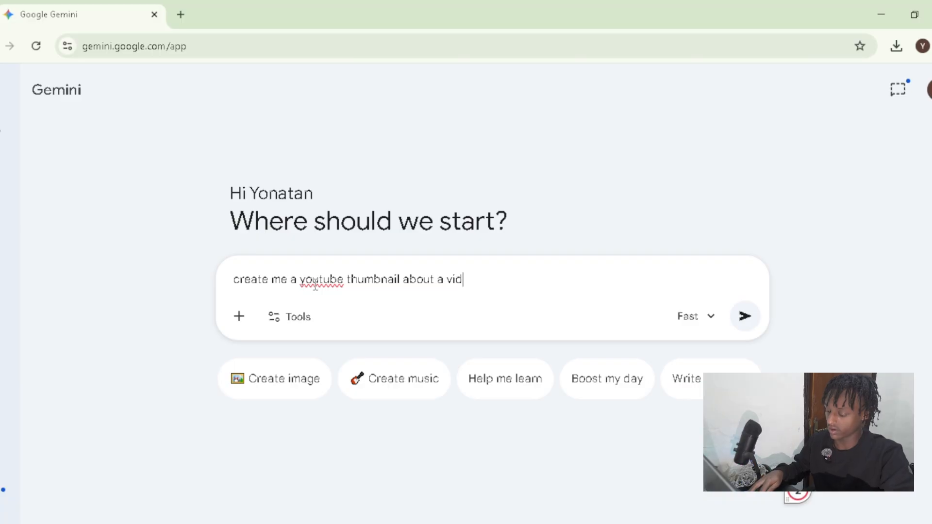
text(eo on ho)
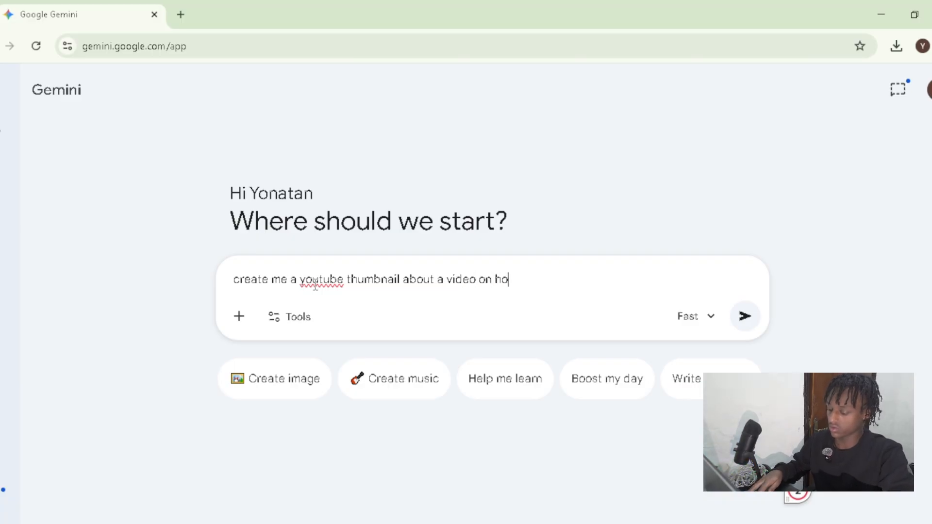
text(w to make)
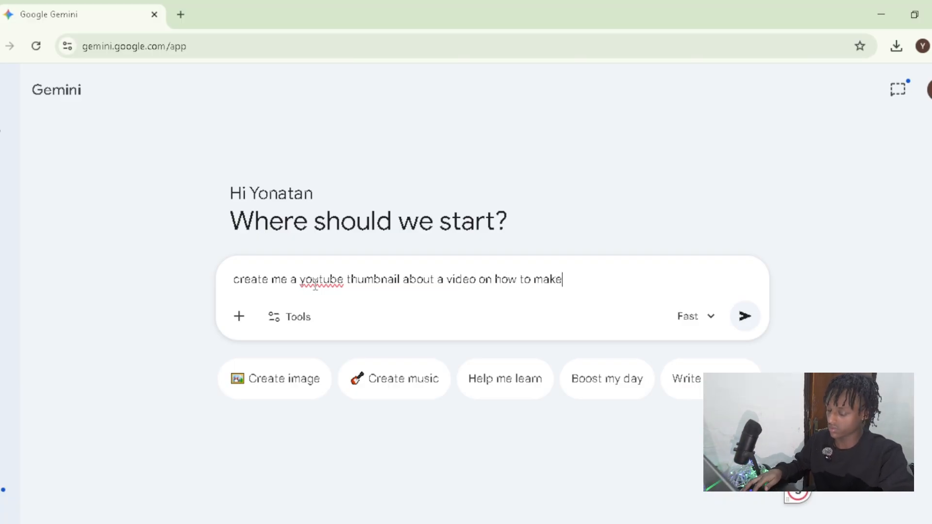
text( a youtube )
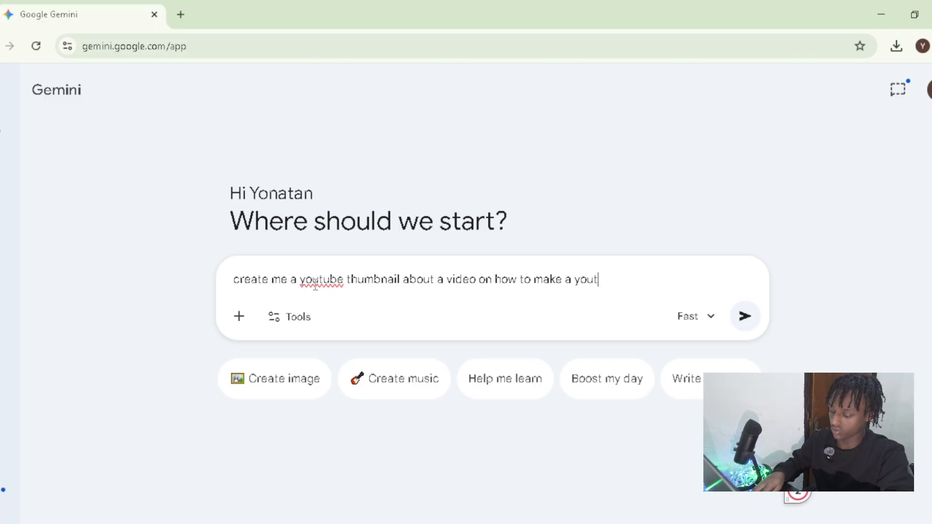
text(thumbnai)
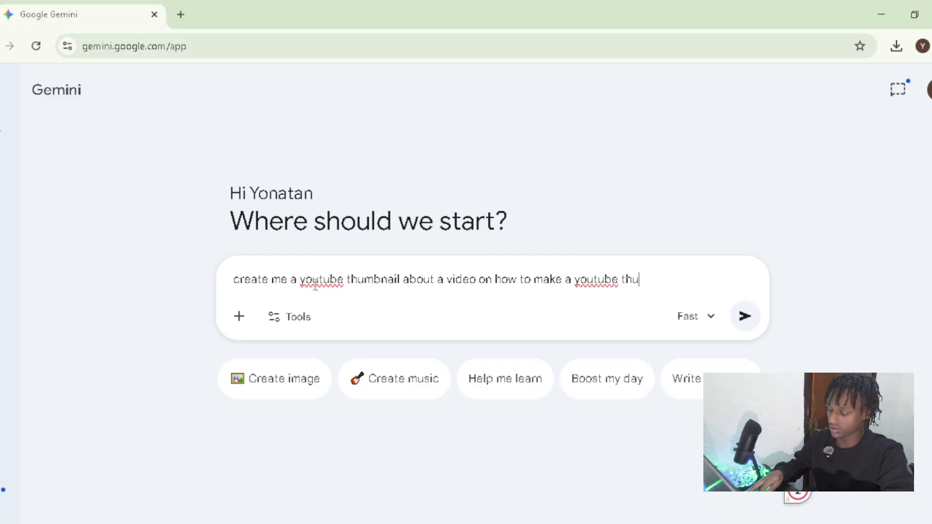
text(l)
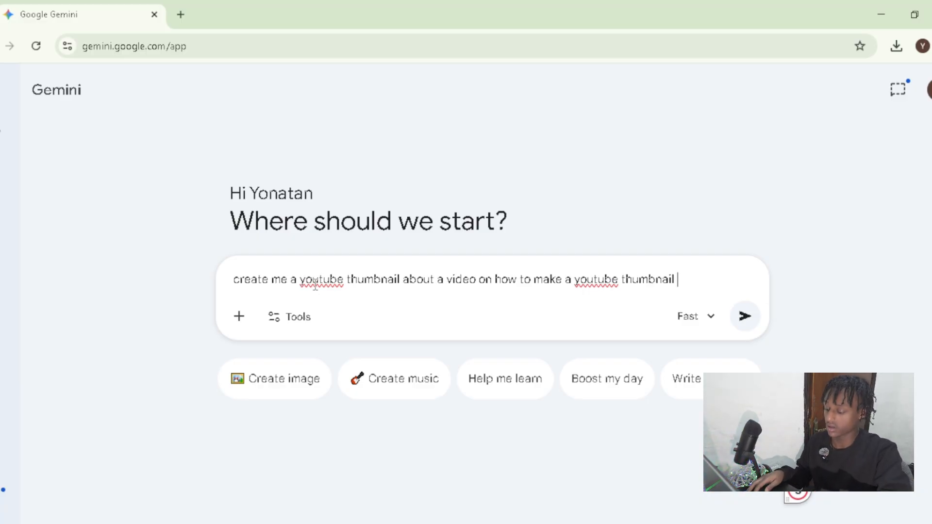
Extend the prompt with the instruction "make the text in amharic"
text(make t)
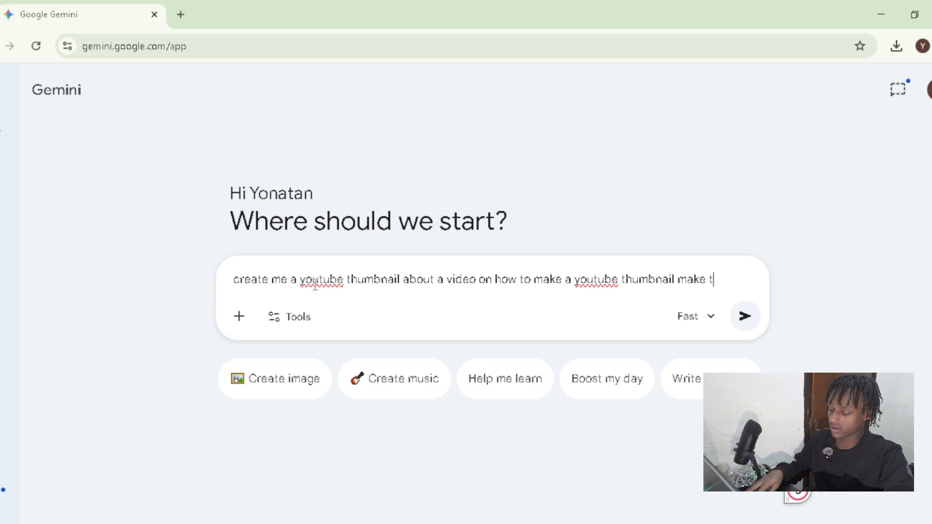
text(he text i)
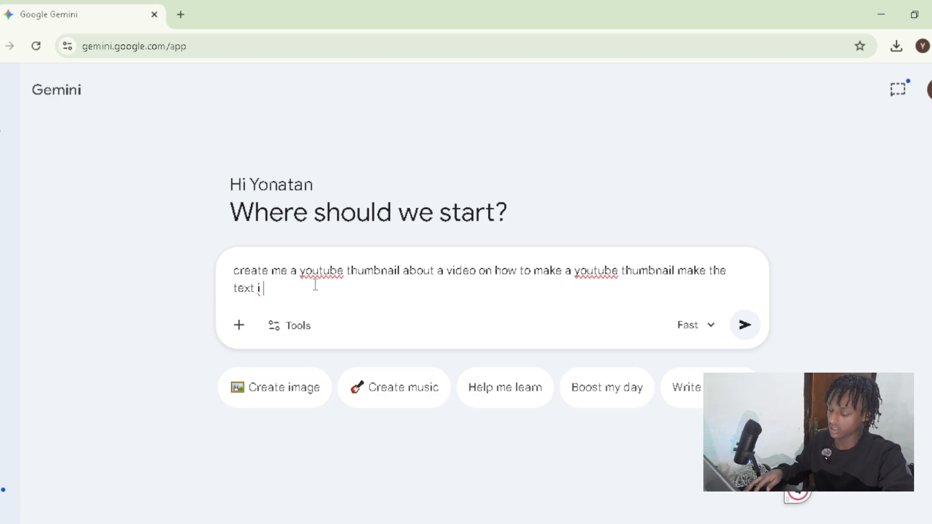
text( amharic)
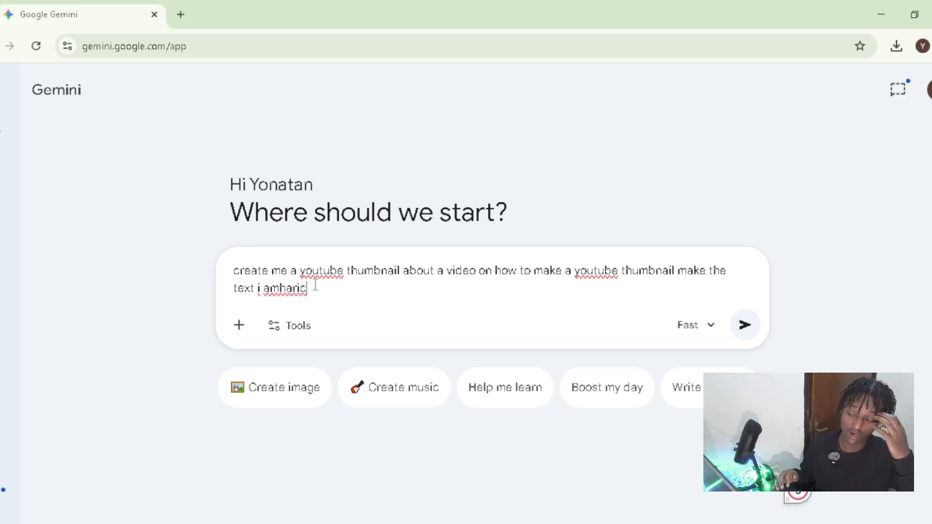
click(261, 288)
text(n)
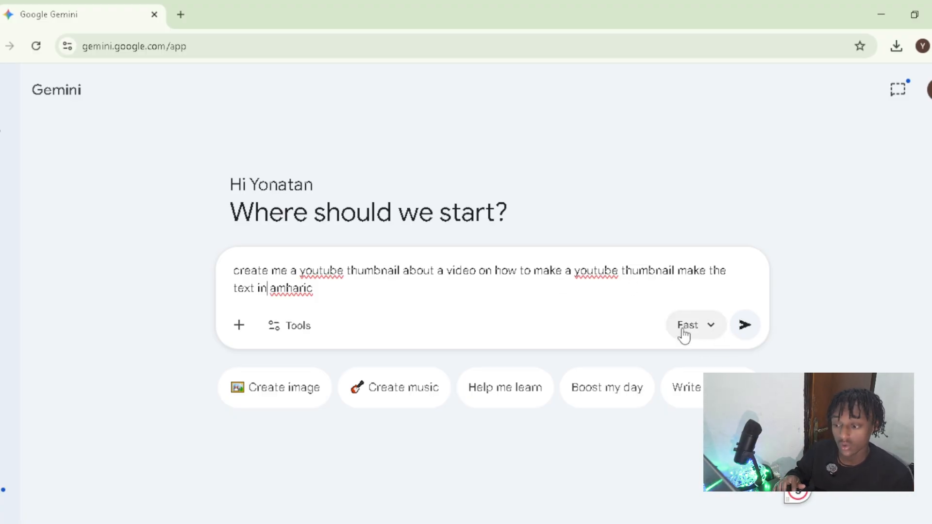
Switch the Gemini model to Pro and submit the thumbnail prompt
click(711, 334)
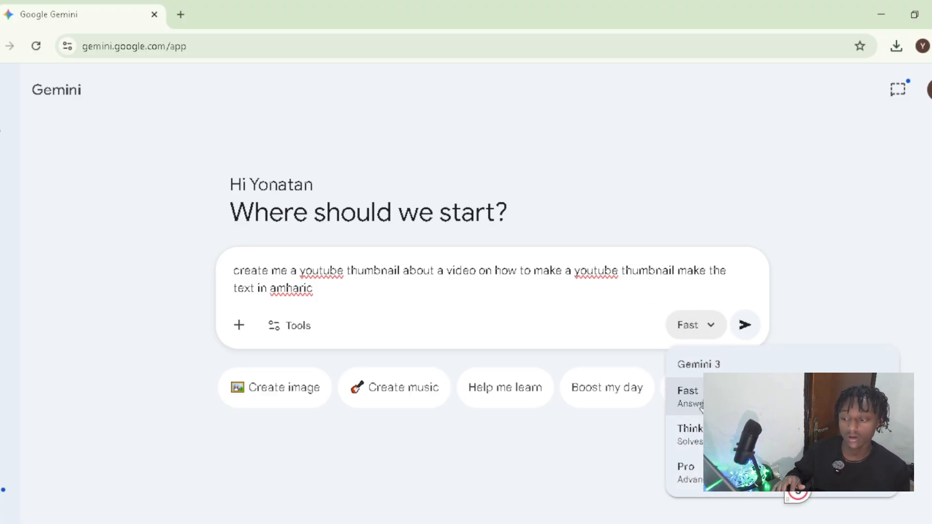
click(796, 488)
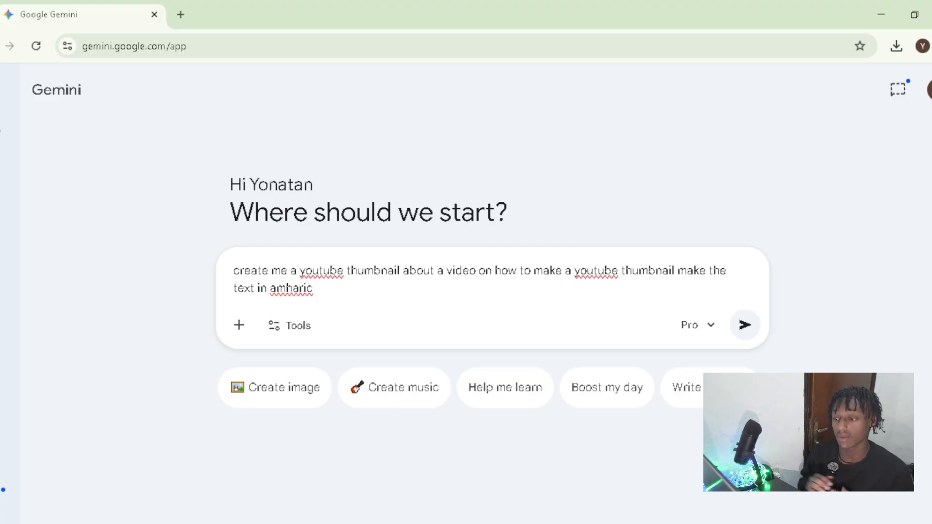
click(745, 326)
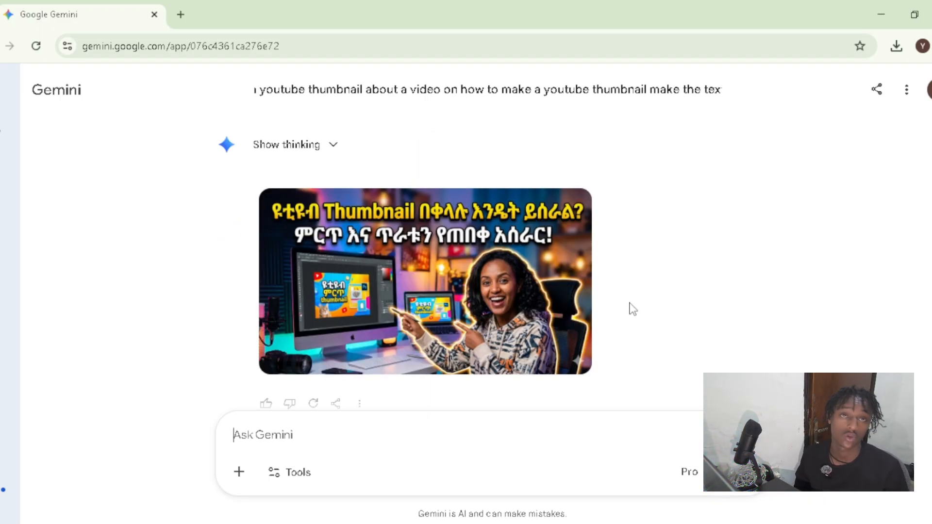
Compare the generated thumbnail with its prompt and download the image at full size
scroll(633, 309, up, 2)
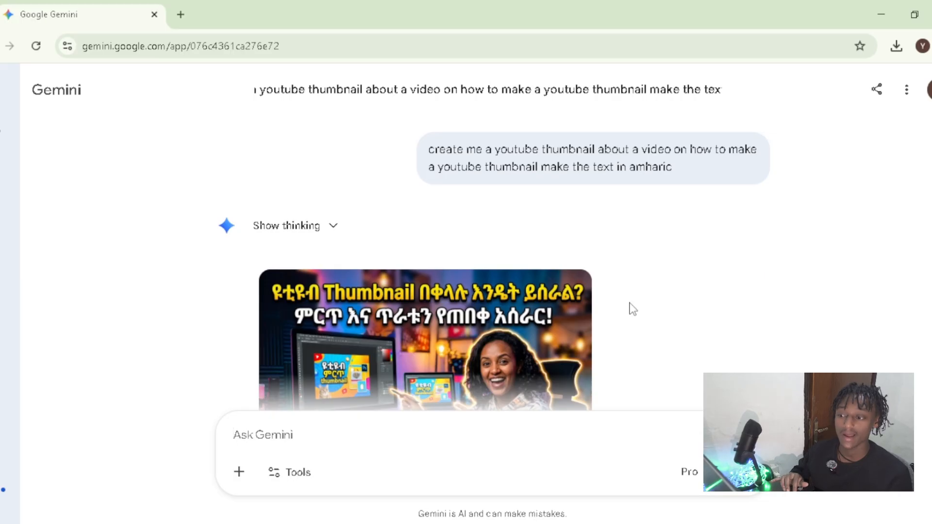
mouse_move(430, 146)
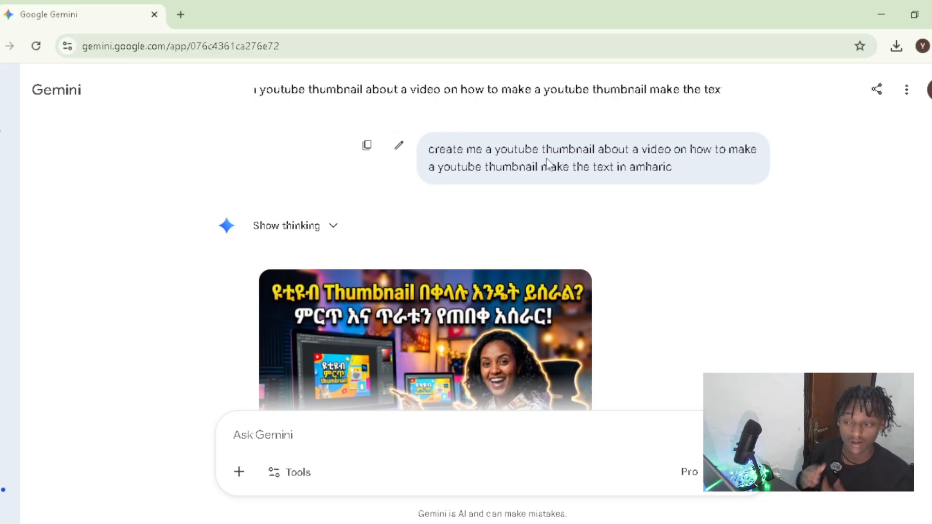
scroll(548, 164, down, 2)
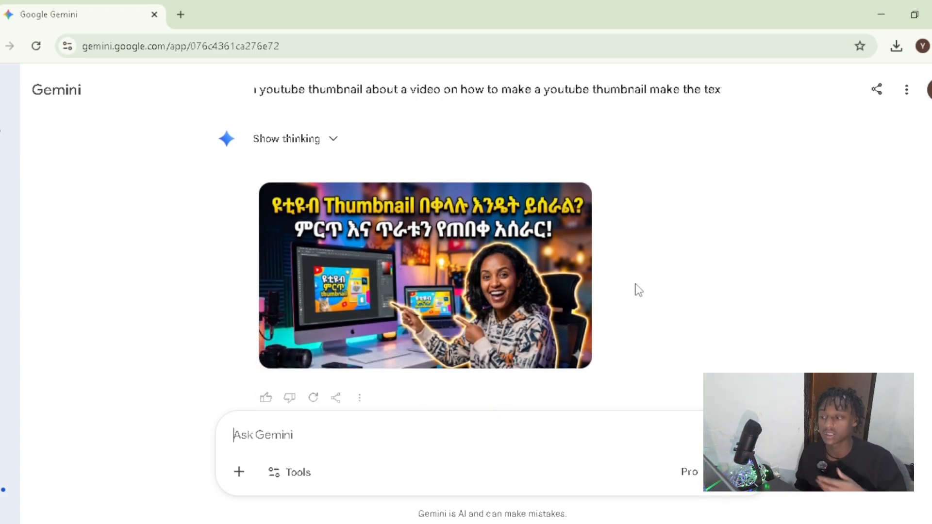
mouse_move(505, 281)
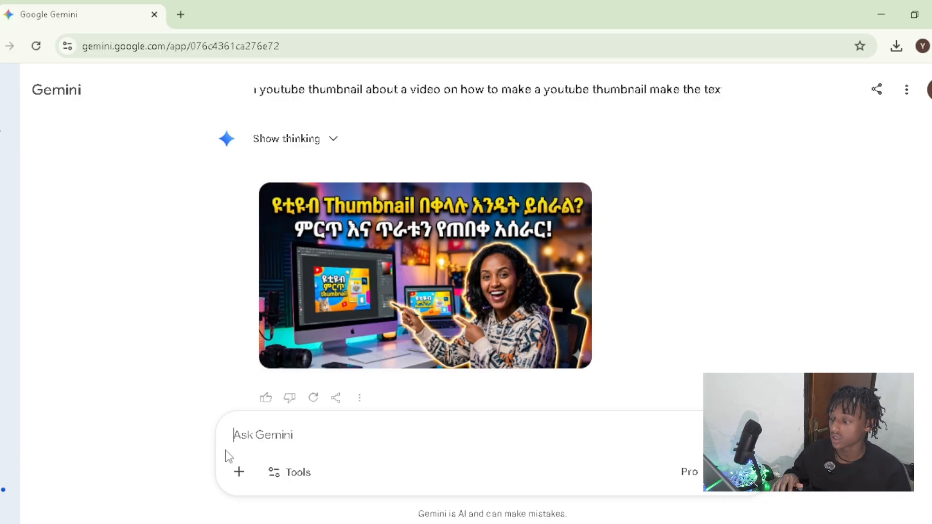
click(240, 474)
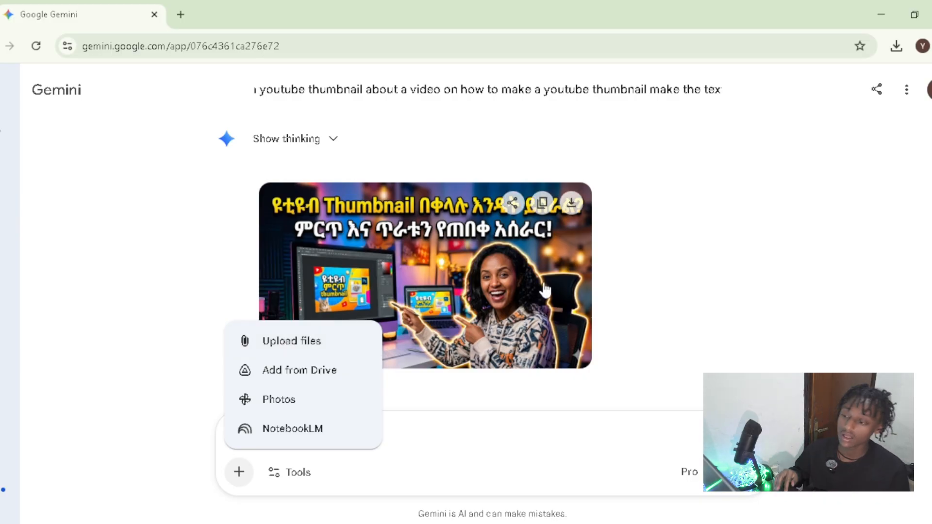
click(642, 261)
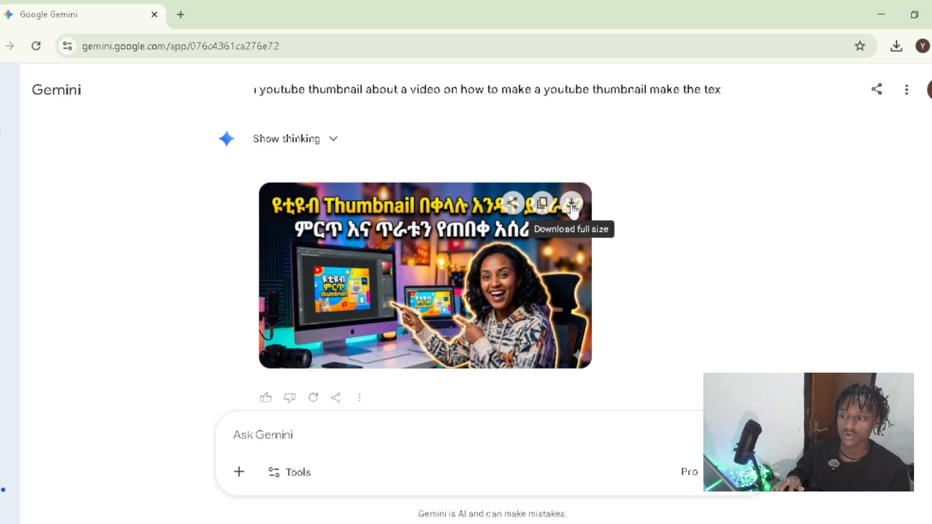
click(572, 203)
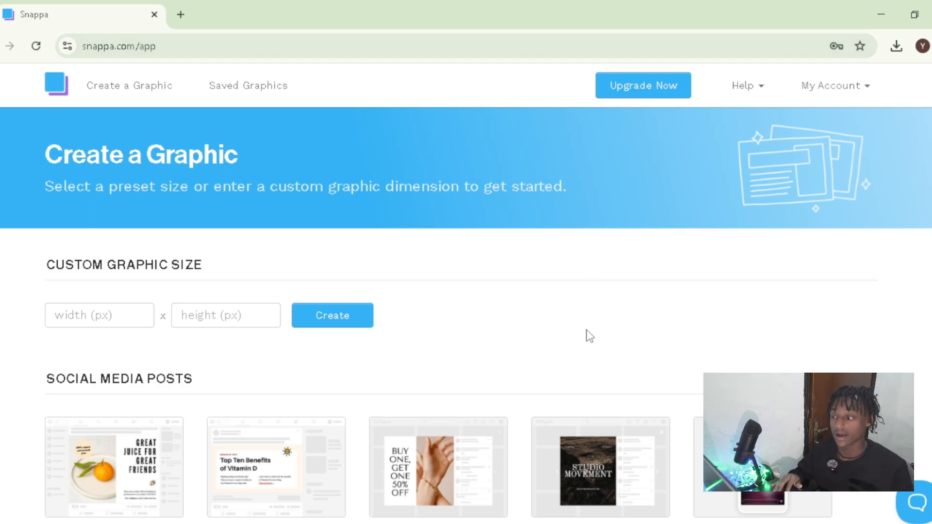
Look through Snappa's graphic size presets and open the YouTube Thumbnail preset of 1280px x 720px
scroll(587, 335, down, 1)
scroll(589, 335, up, 1)
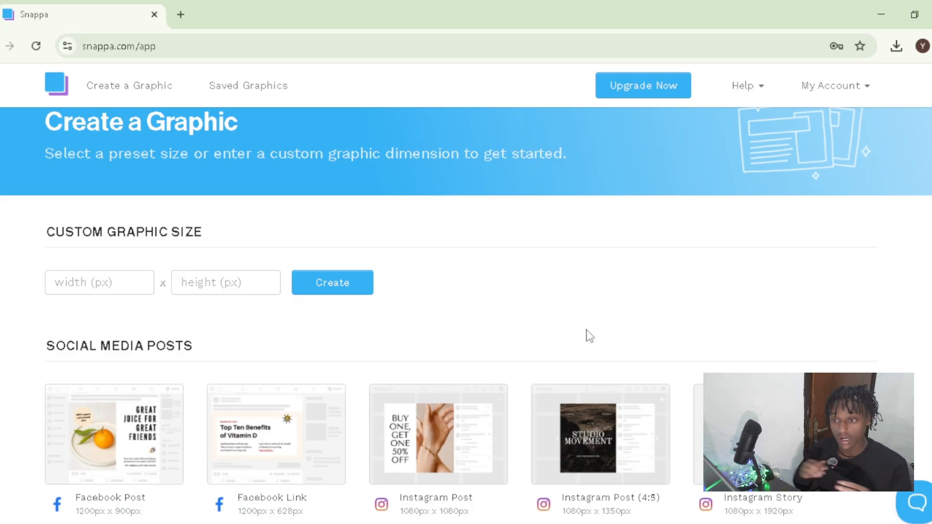
scroll(589, 335, up, 1)
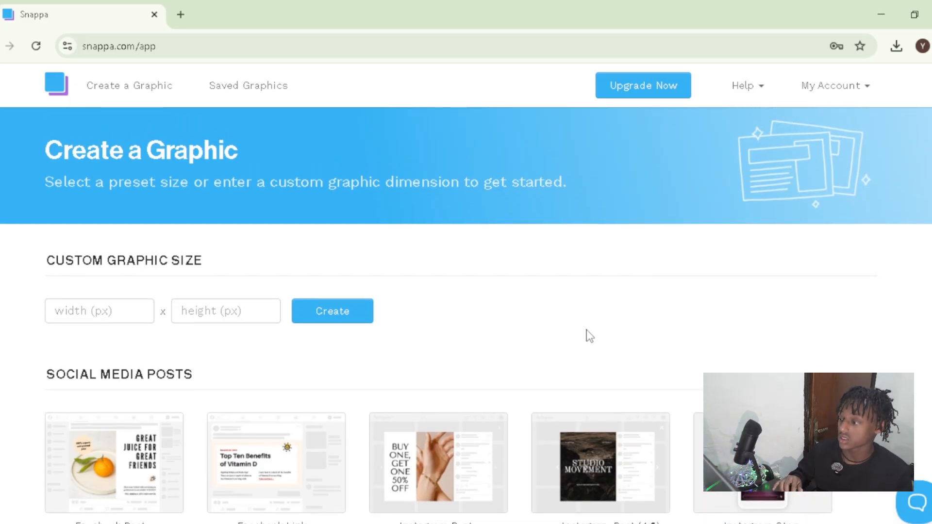
scroll(589, 335, down, 1)
scroll(559, 340, down, 10)
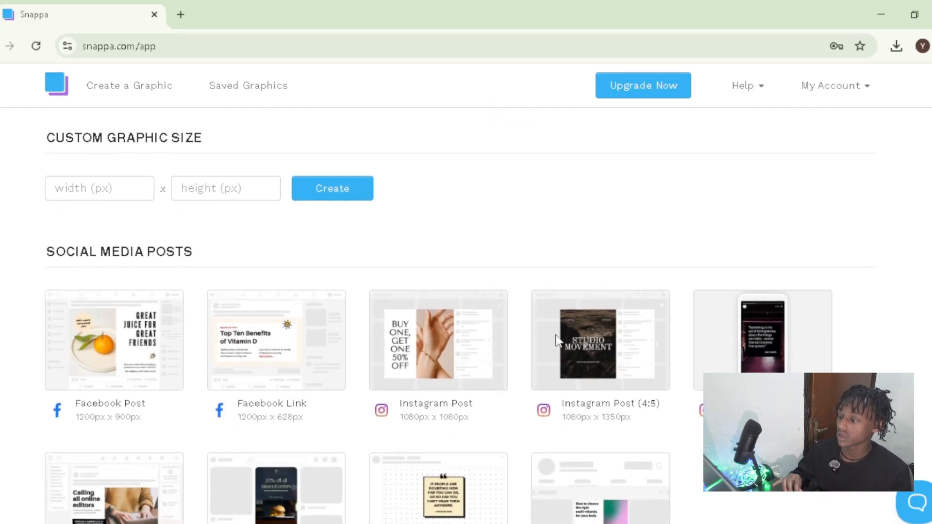
scroll(559, 341, down, 2)
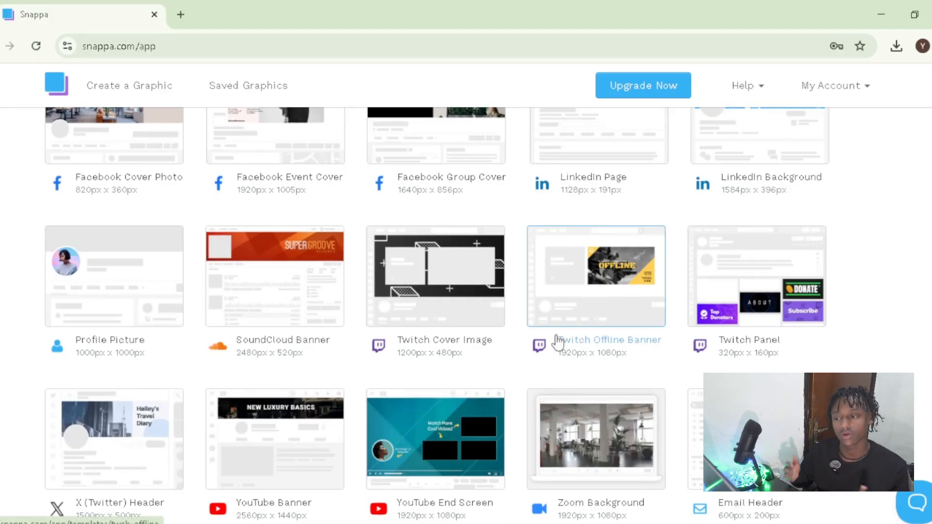
scroll(558, 342, up, 6)
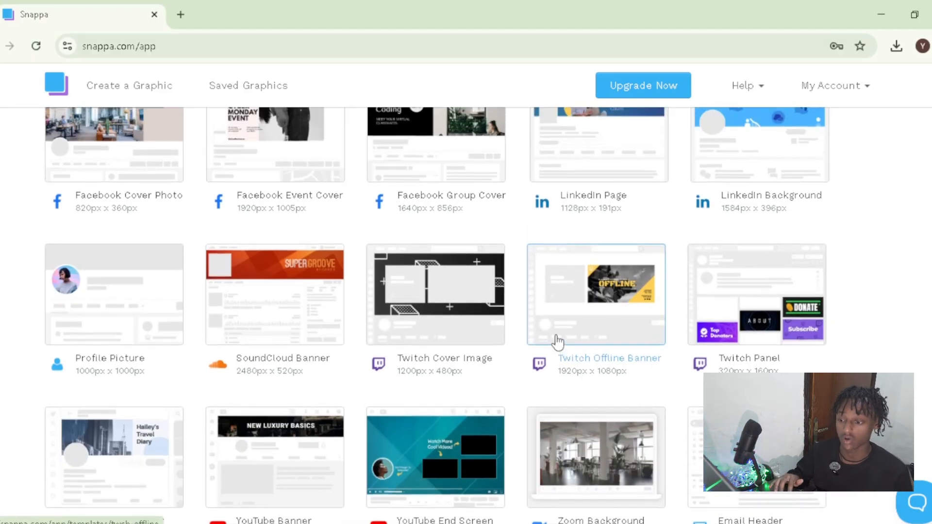
scroll(559, 342, up, 10)
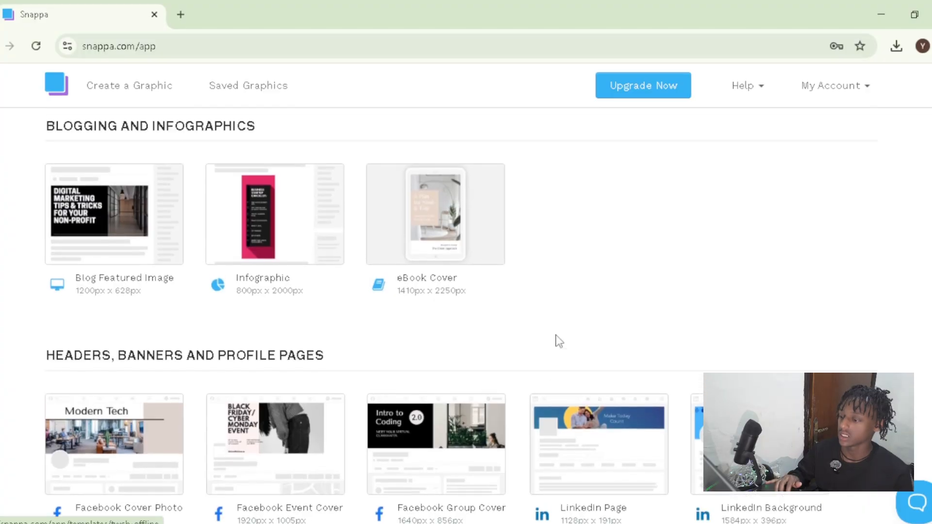
scroll(558, 341, down, 5)
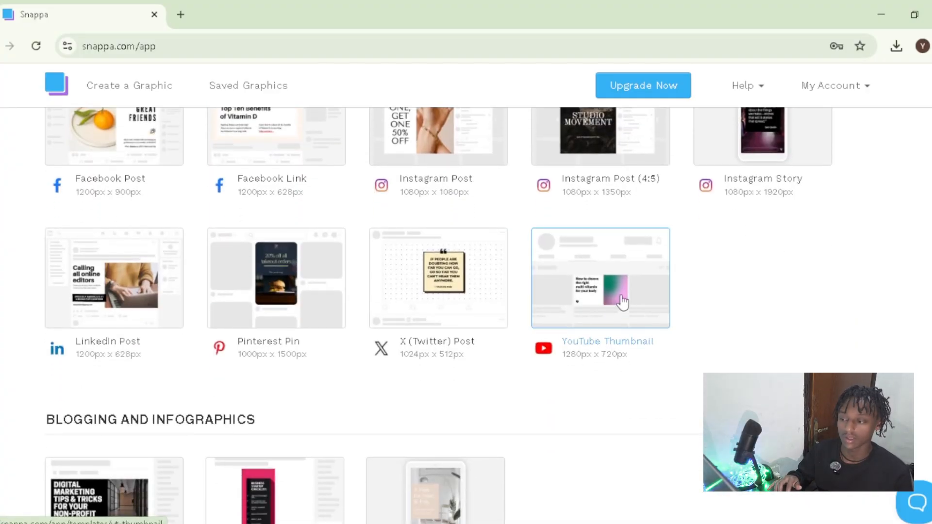
click(623, 303)
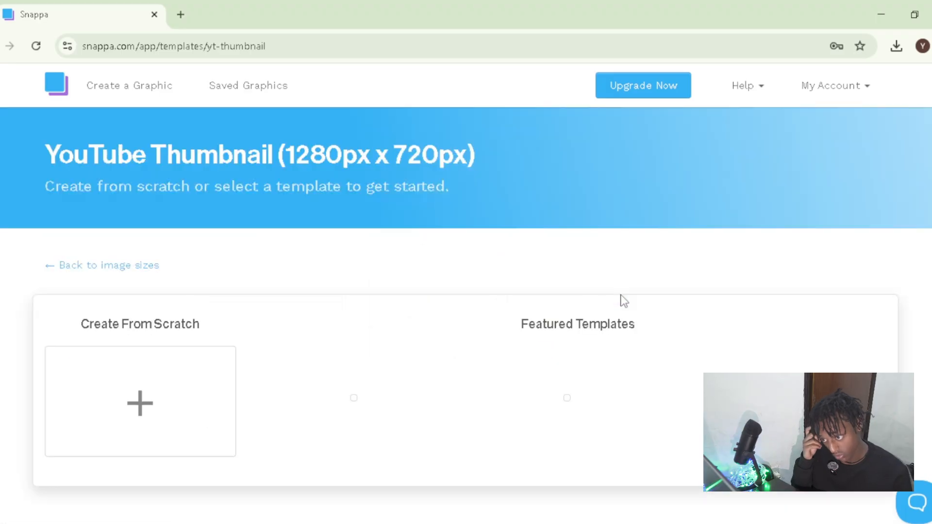
Browse the YouTube thumbnail templates and open the "best childhood memories" template for editing
scroll(539, 335, down, 2)
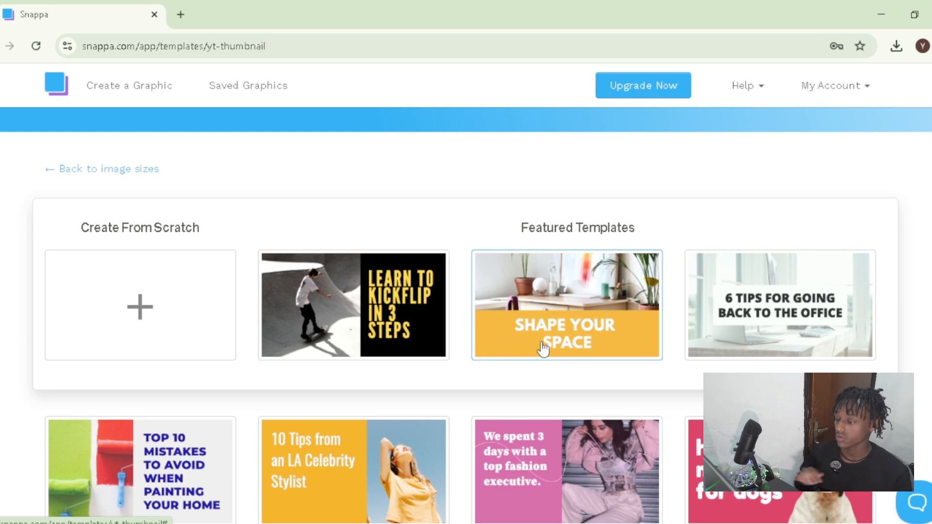
scroll(543, 350, down, 3)
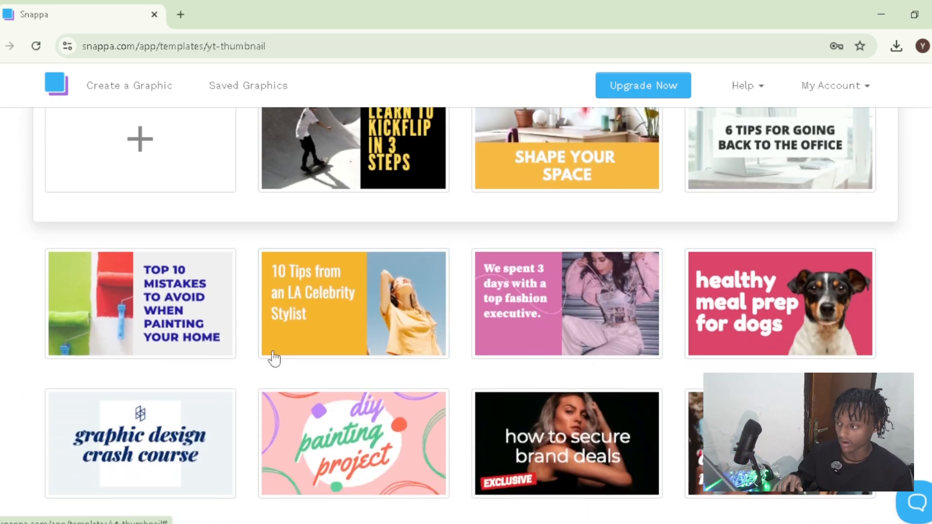
scroll(396, 459, down, 2)
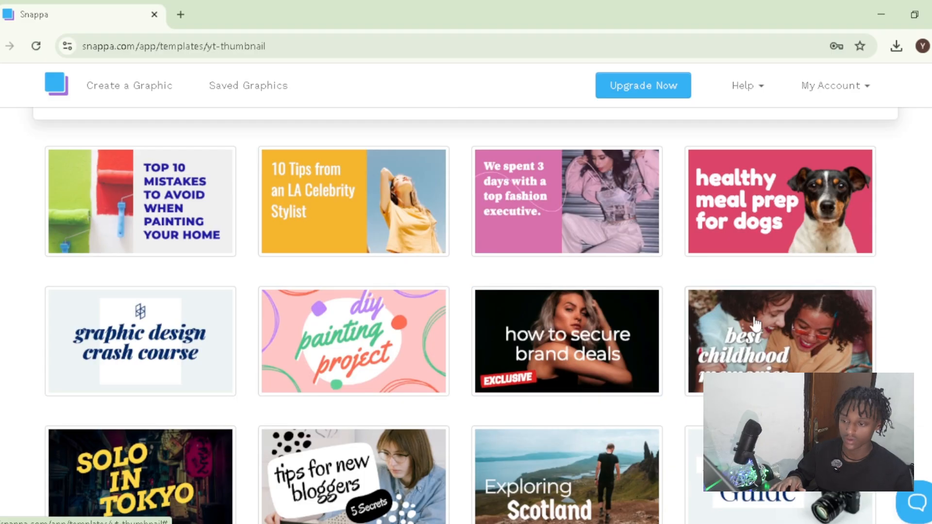
scroll(711, 335, up, 6)
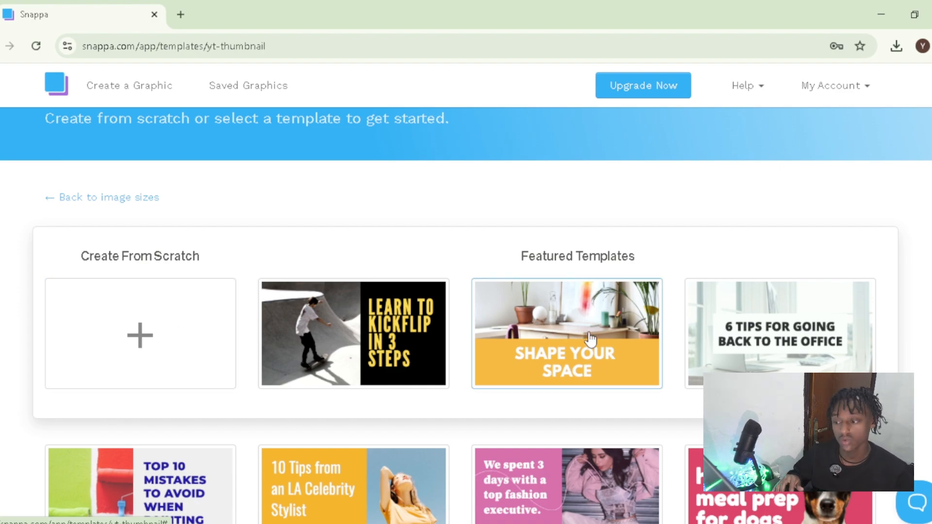
scroll(590, 340, down, 20)
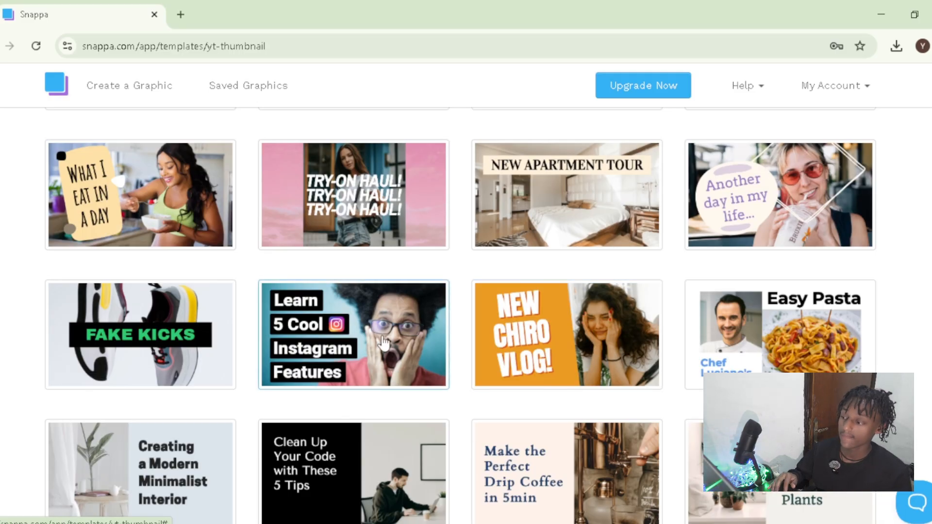
scroll(389, 335, up, 7)
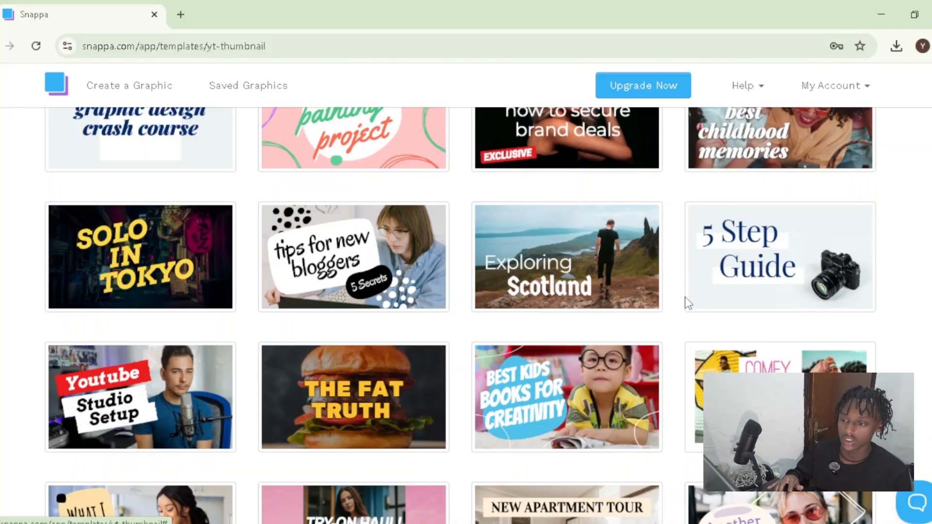
scroll(687, 296, up, 4)
click(688, 283)
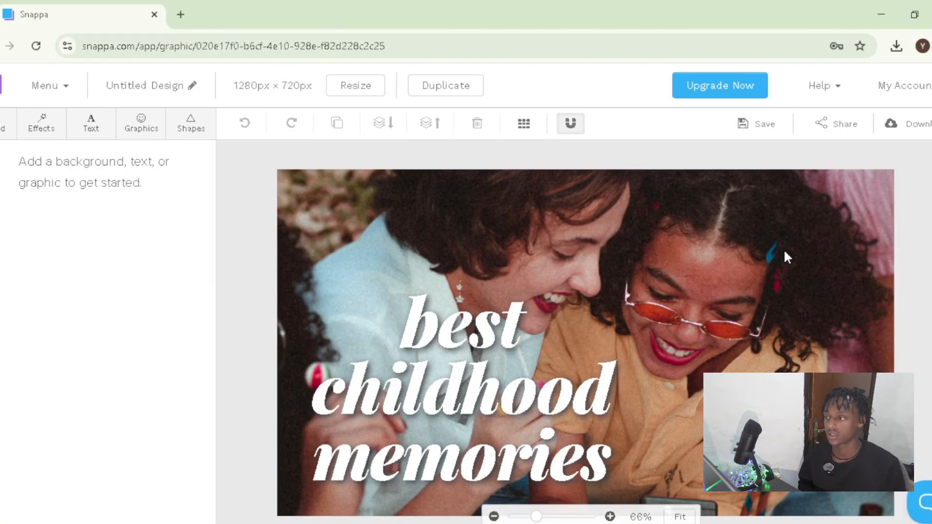
Replace the "best childhood memories" heading on the thumbnail with "endate tube" and deselect the text
scroll(785, 253, down, 1)
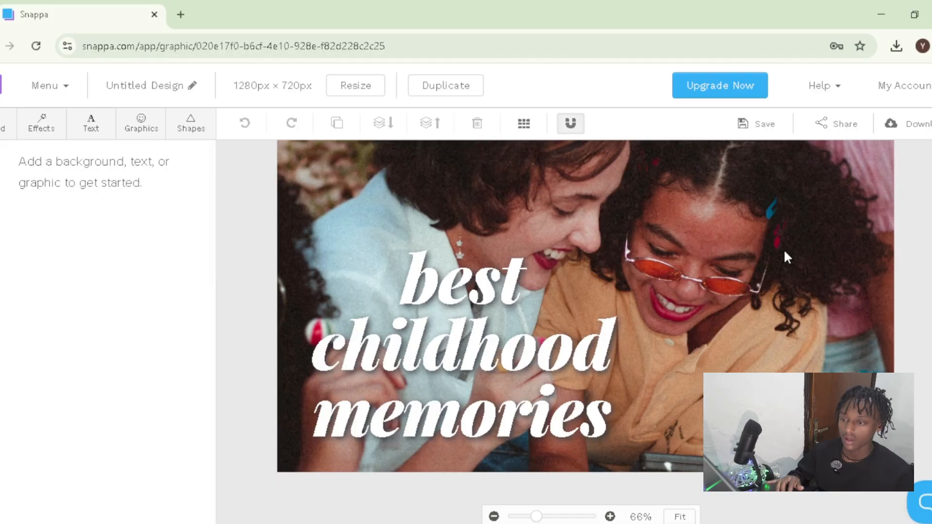
scroll(787, 256, up, 1)
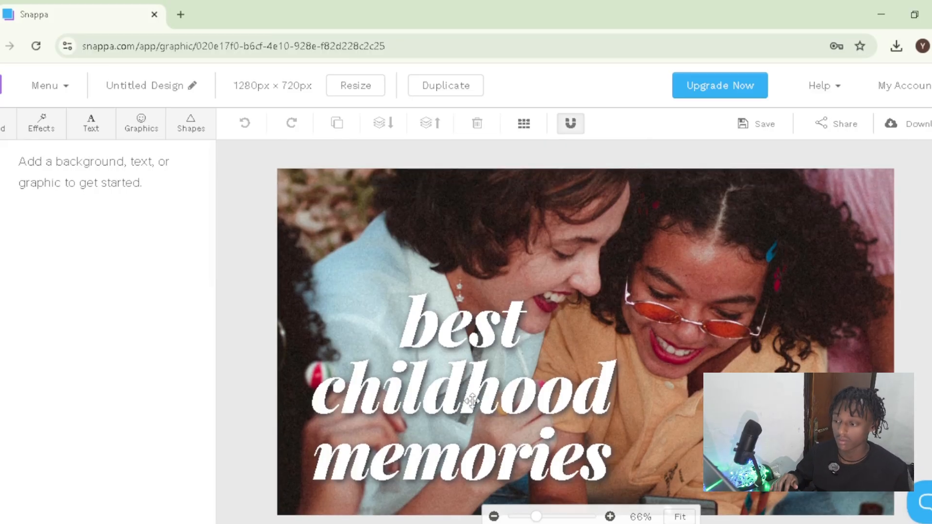
click(471, 400)
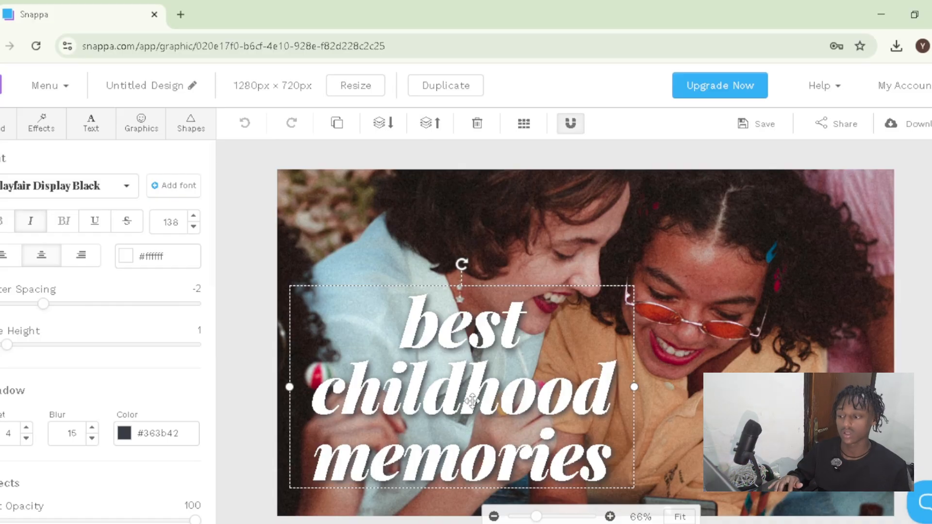
double_click(471, 400)
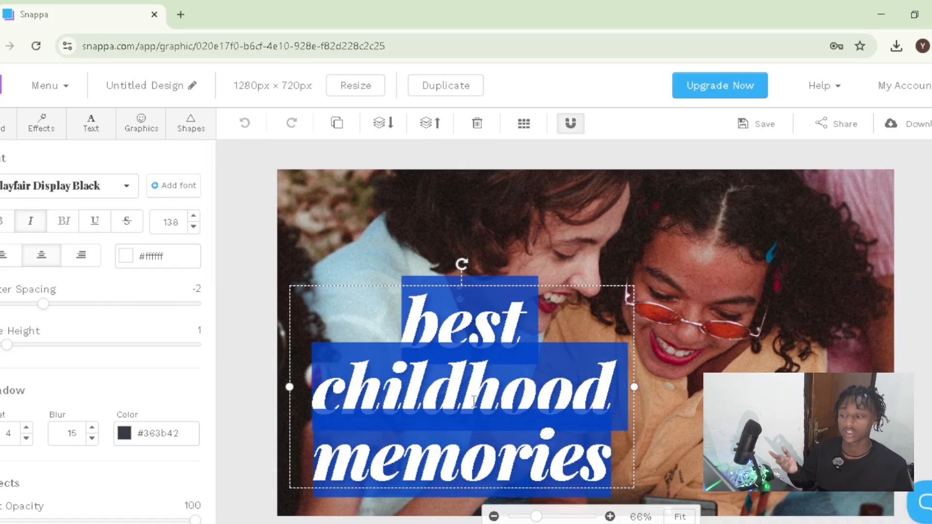
text(en)
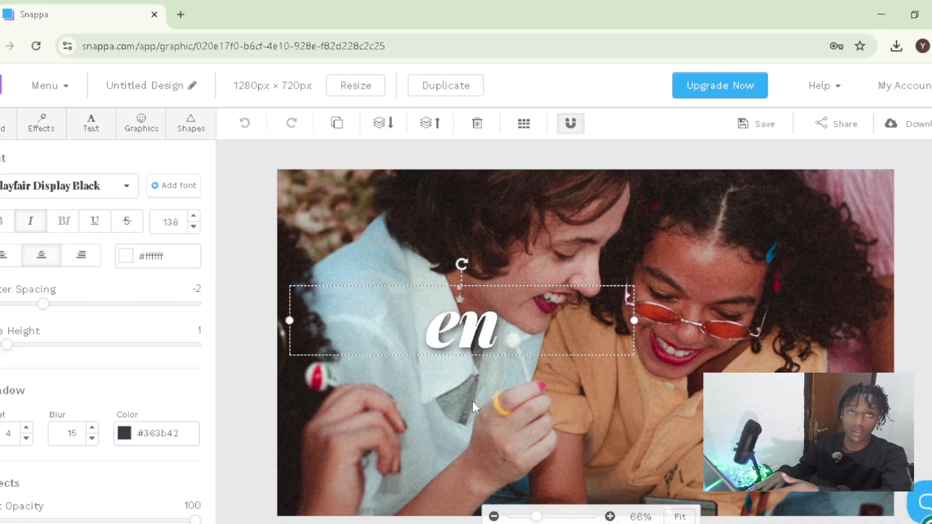
text(date t)
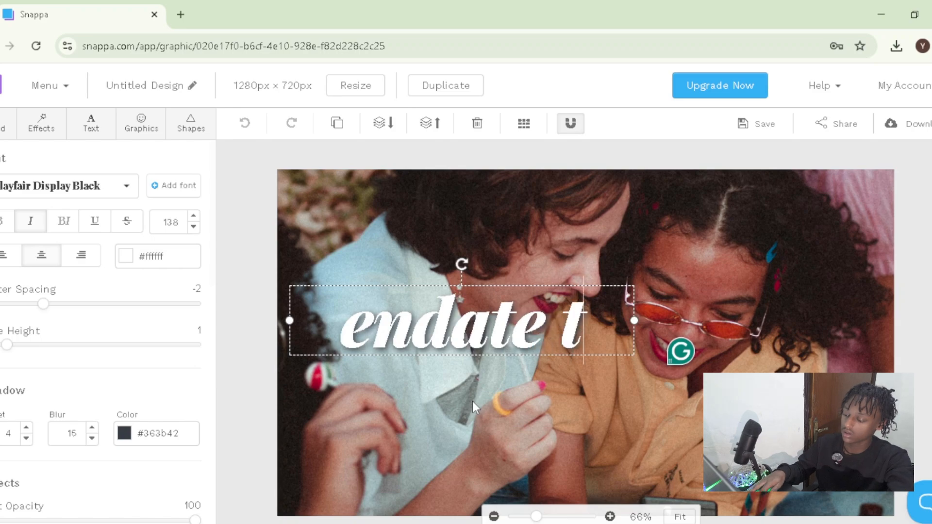
text(ube)
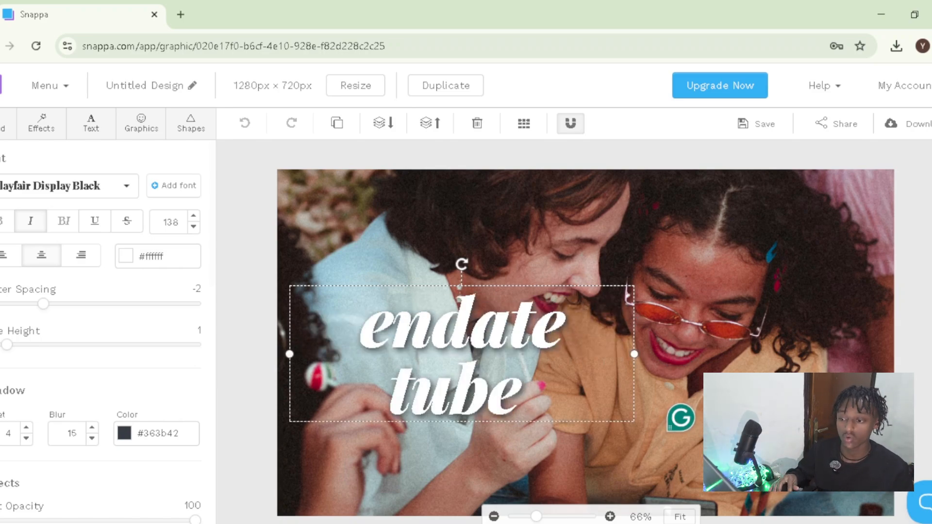
key(Escape)
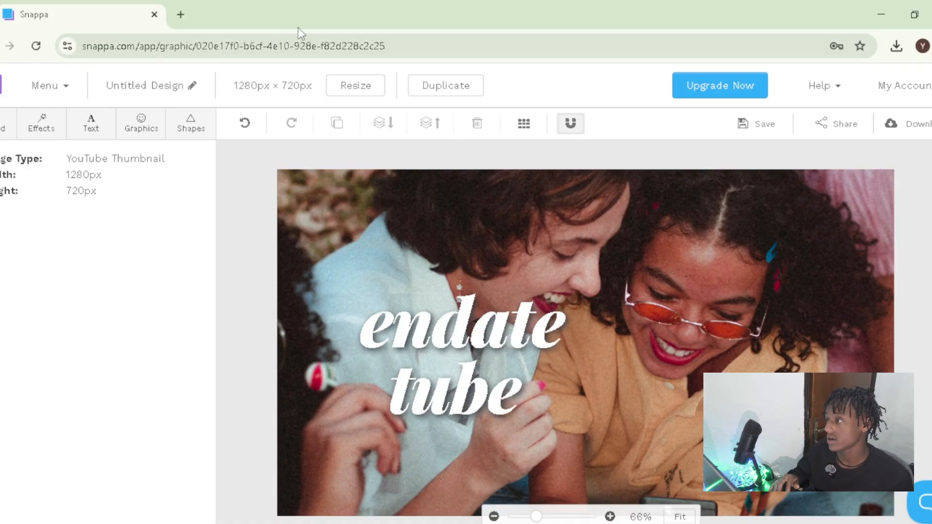
Open youtube.com in a new browser tab
click(188, 13)
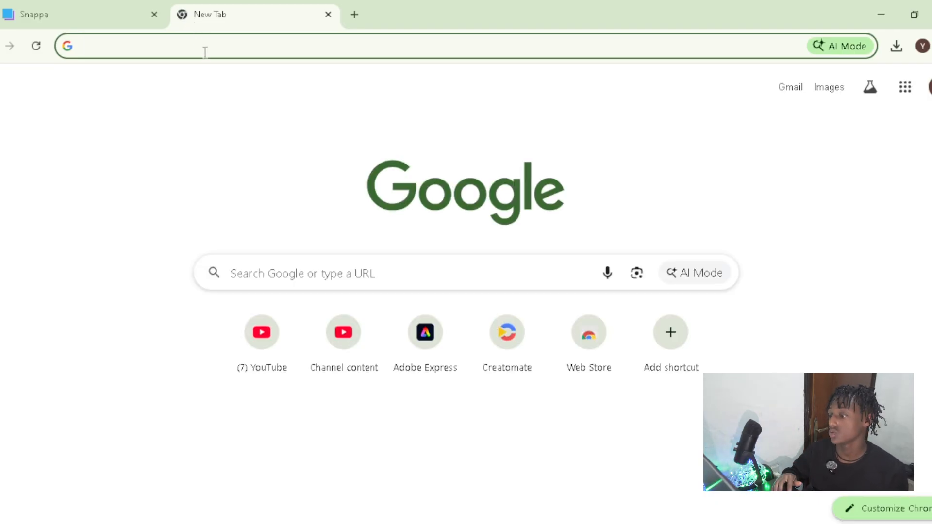
text(youtube.com)
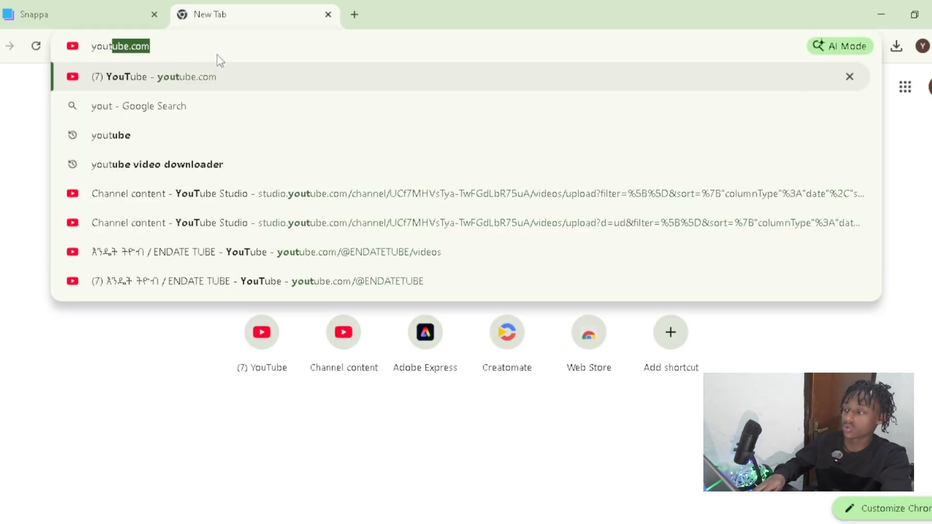
click(203, 88)
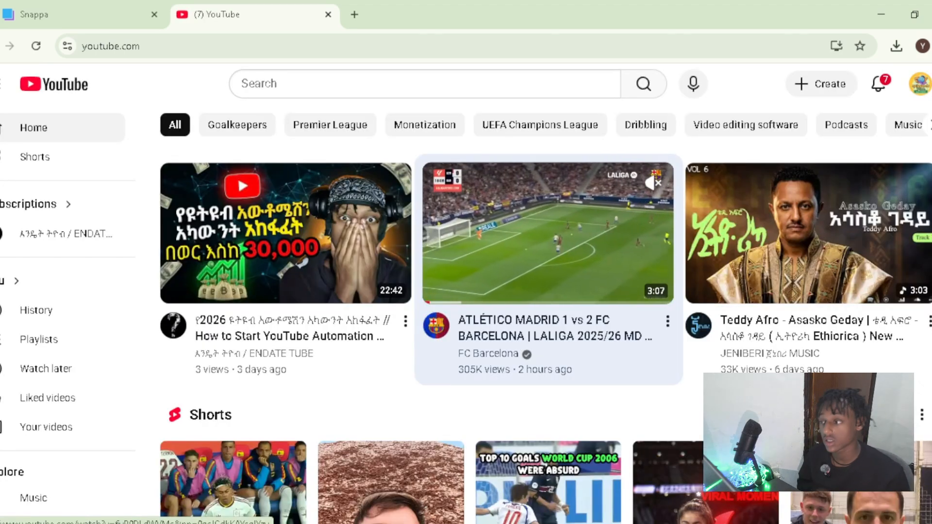
Search YouTube for "endate tube", open the ENDATE TUBE channel and show its list of videos
click(365, 81)
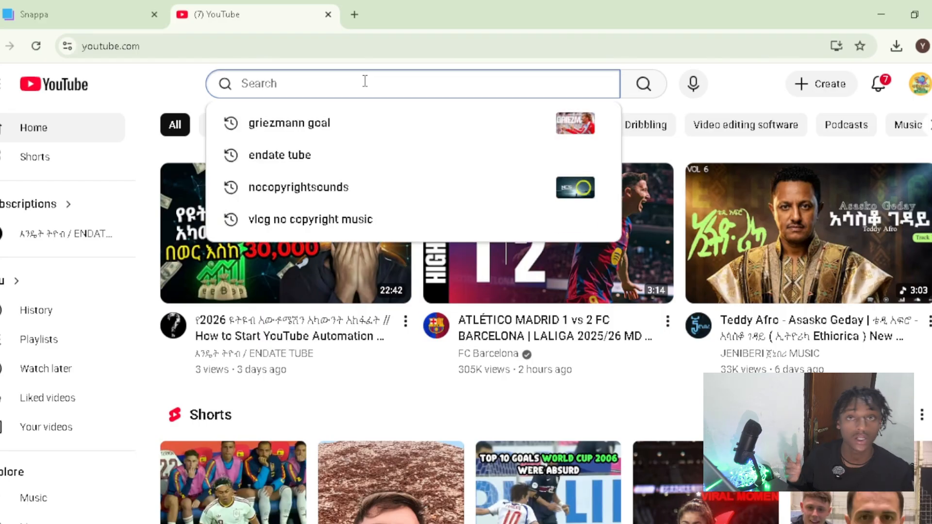
click(296, 164)
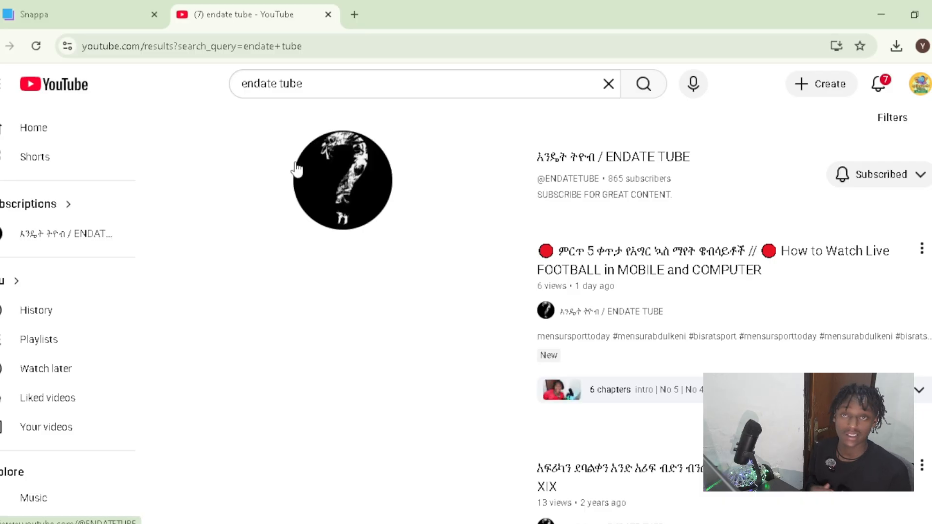
click(342, 184)
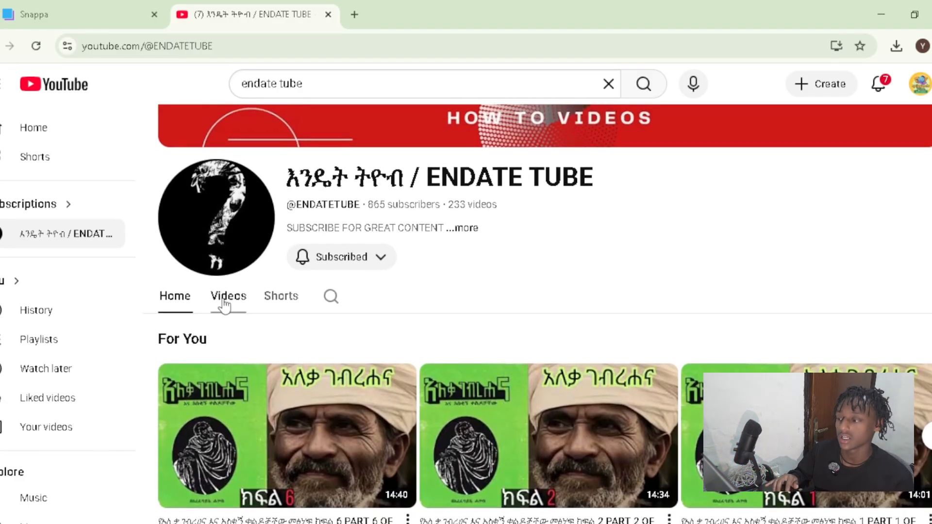
click(229, 299)
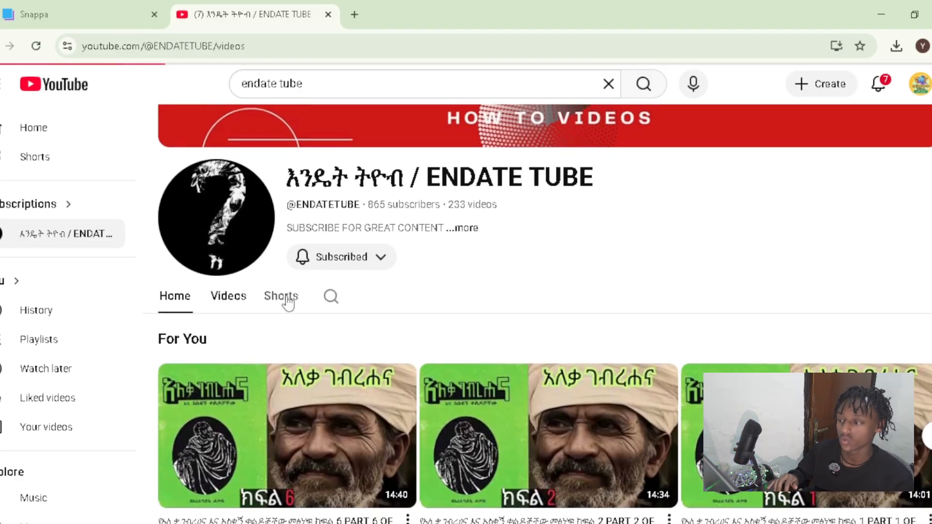